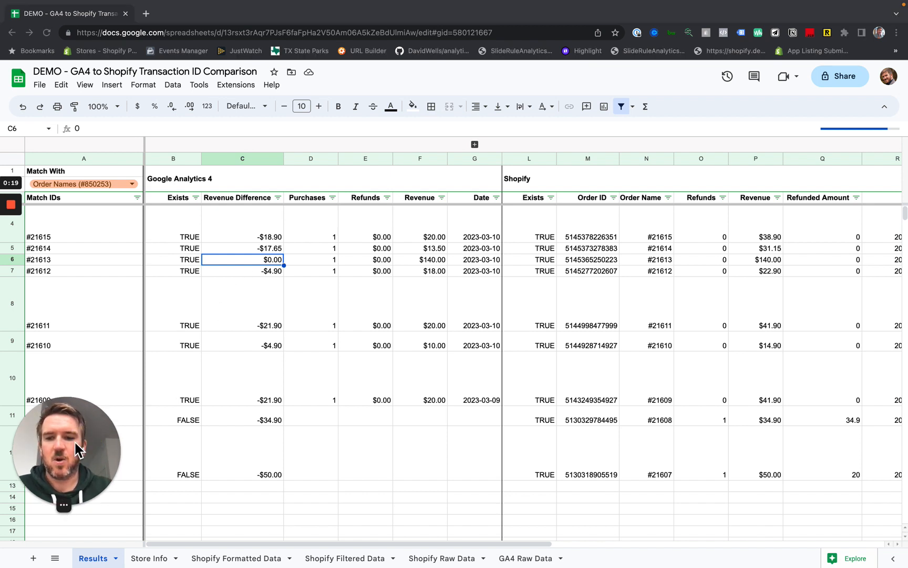
pyautogui.moveTo(74, 440); pyautogui.dragTo(708, 99)
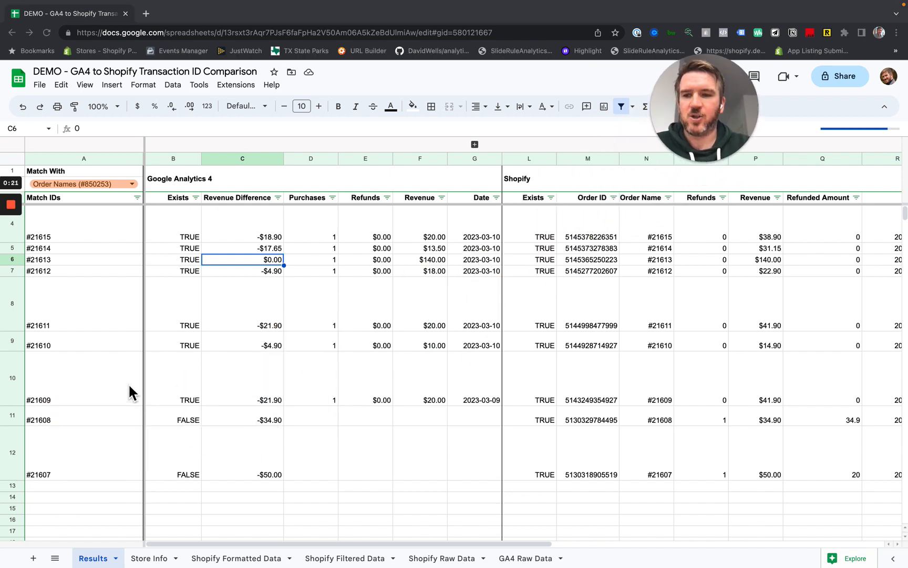
# Examine the Google Analytics 4 Exists flags in rows 11 and 12 and the row 4 formulas from Match IDs through Refunds
pyautogui.click(180, 421)
pyautogui.click(183, 451)
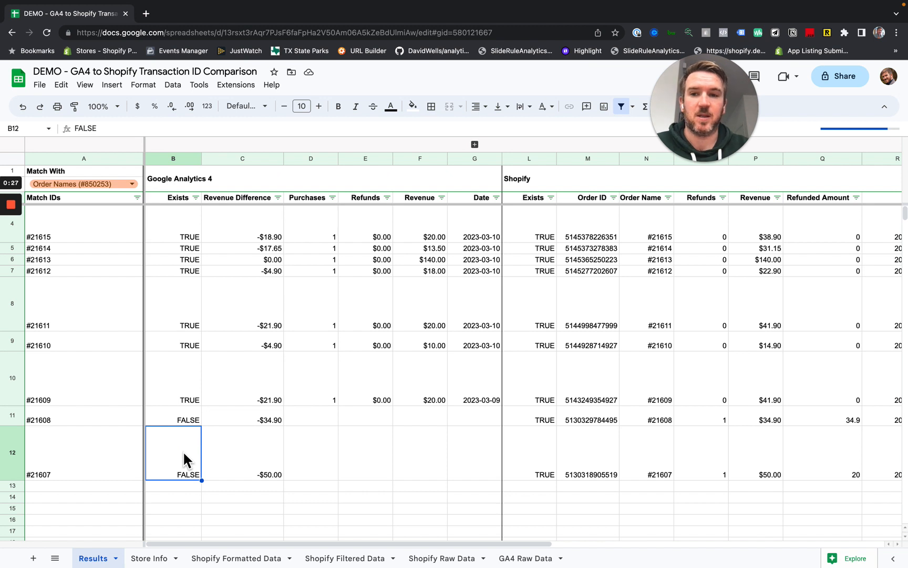
pyautogui.click(253, 241)
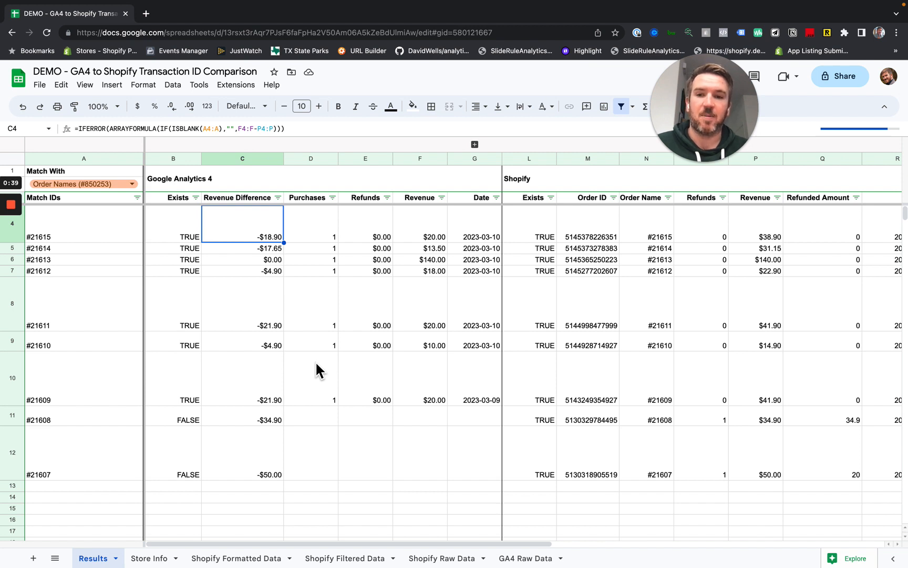
pyautogui.press('Right')
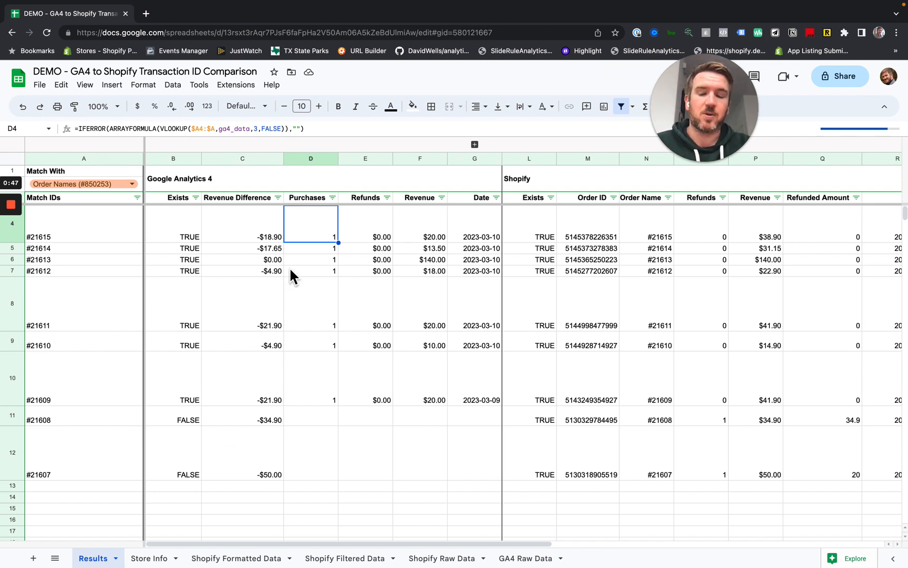
pyautogui.press('Right')
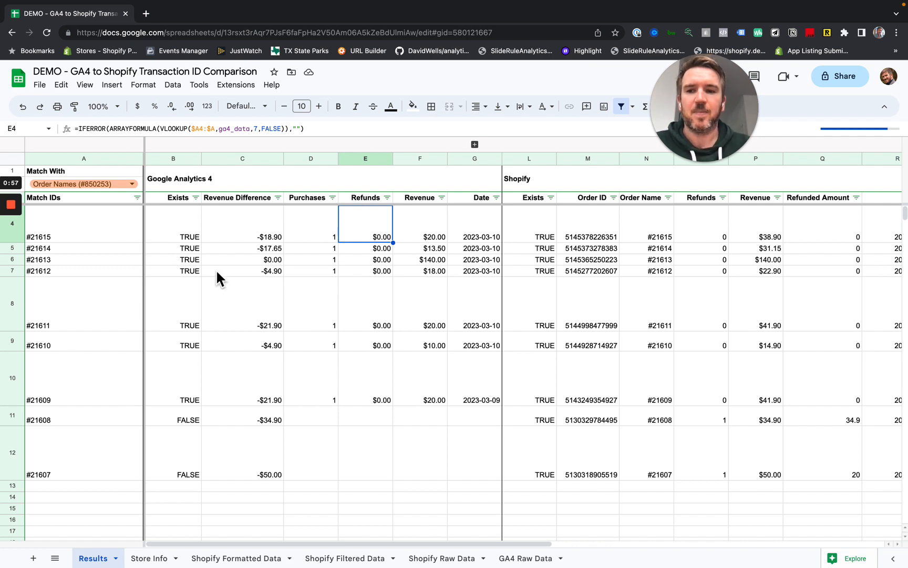
pyautogui.press('Left')
pyautogui.press('Left')
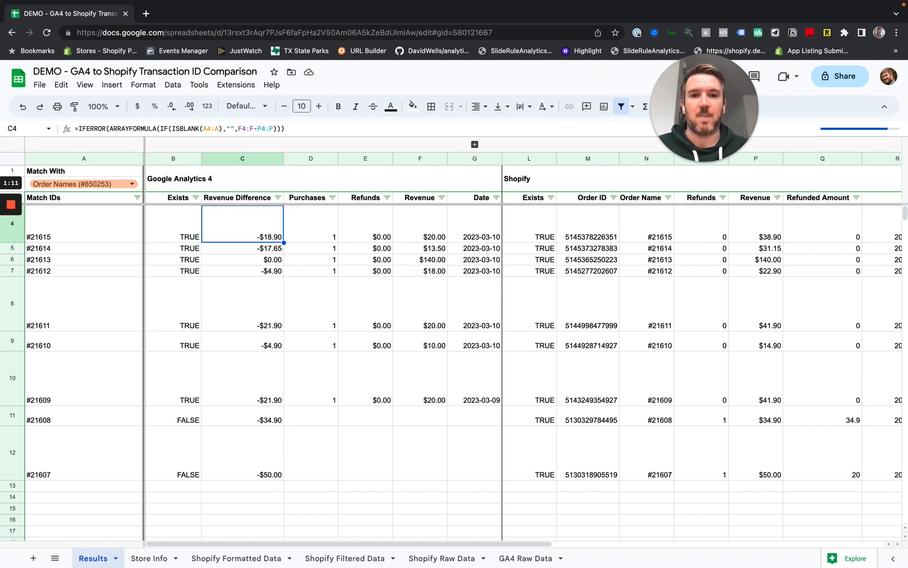
pyautogui.press('Left')
pyautogui.press('Left')
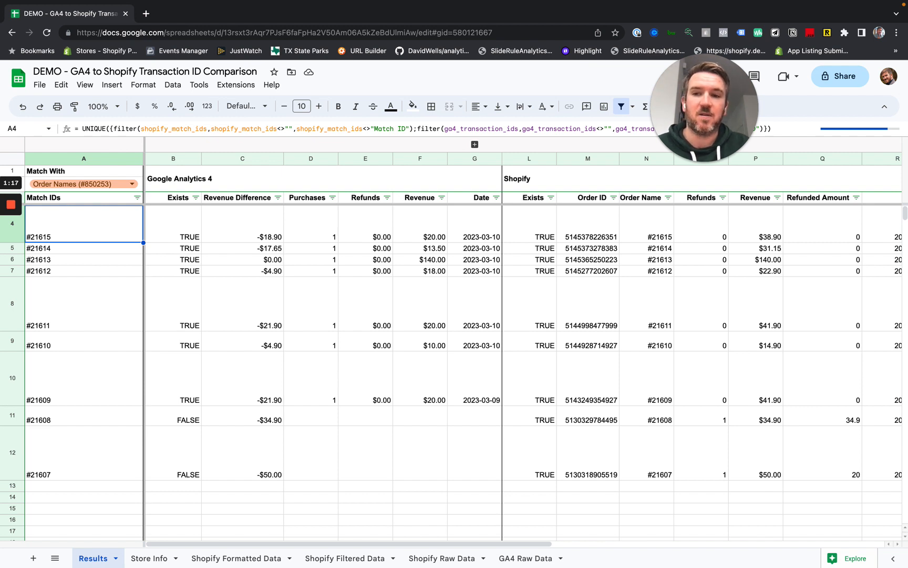
# Look across row 4 from Match IDs to the Shopify Exists flag and back to Revenue Difference
pyautogui.press('Right')
pyautogui.press('Right')
pyautogui.press('Right')
pyautogui.press('Right')
pyautogui.press('Right')
pyautogui.press('Right')
pyautogui.press('Right')
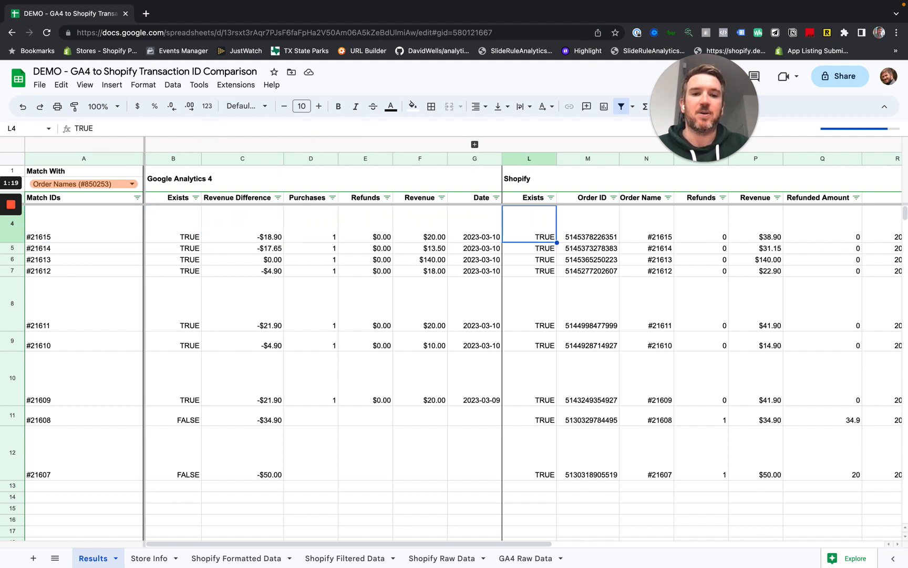
pyautogui.press('Left')
pyautogui.press('Left')
pyautogui.press('Left')
pyautogui.press('Left')
pyautogui.press('Left')
pyautogui.press('Left')
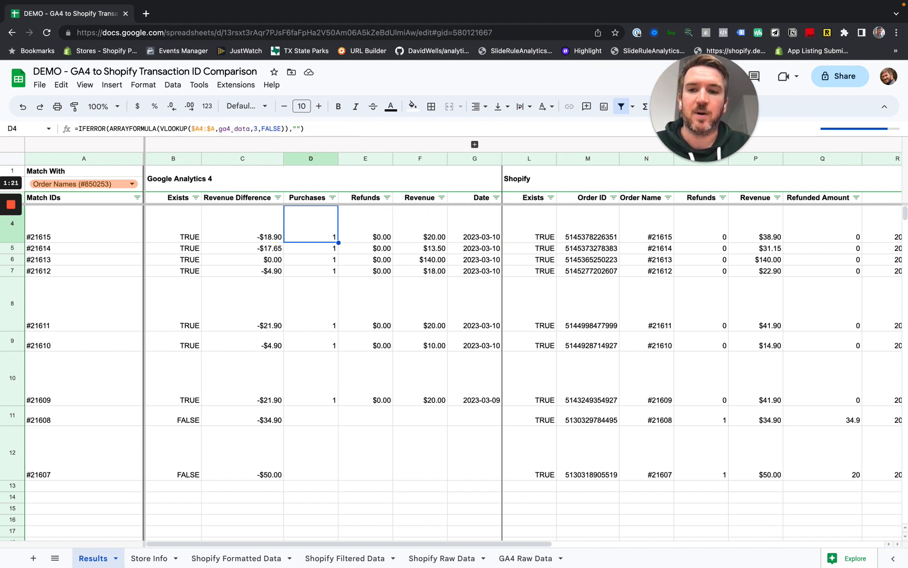
pyautogui.press('Right')
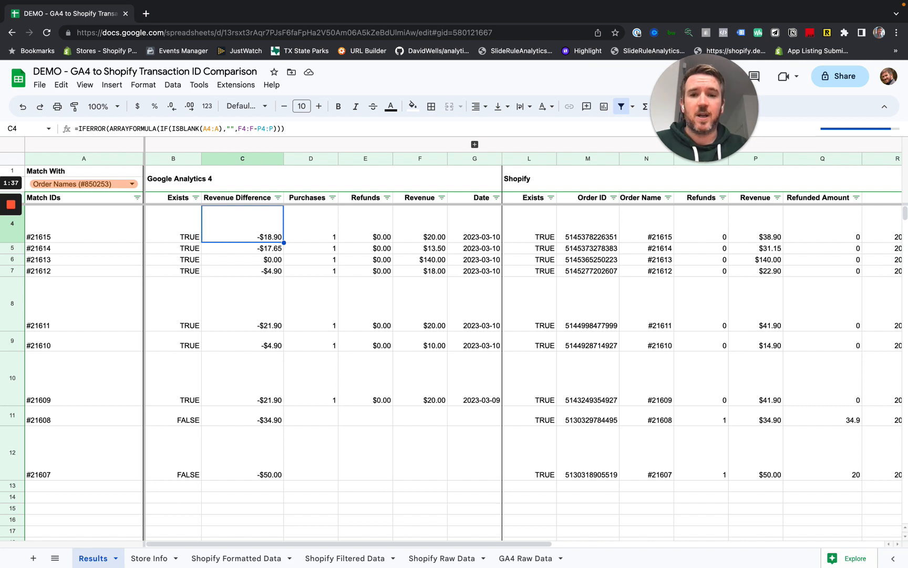
# Inspect the Shopify Order ID and Order Name cells in row 4
pyautogui.press('Right')
pyautogui.press('Right')
pyautogui.press('Right')
pyautogui.press('Right')
pyautogui.press('Right')
pyautogui.press('Right')
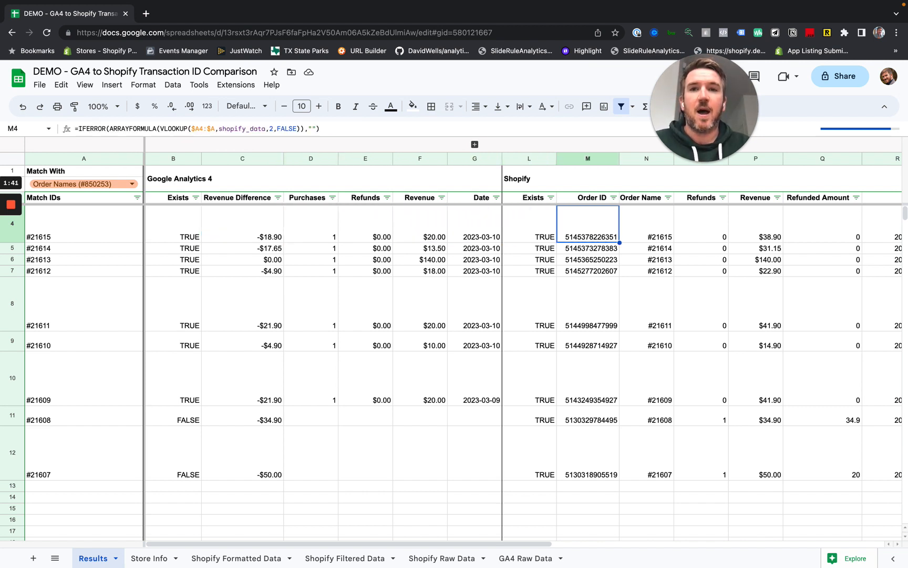
pyautogui.press('Right')
pyautogui.press('Left')
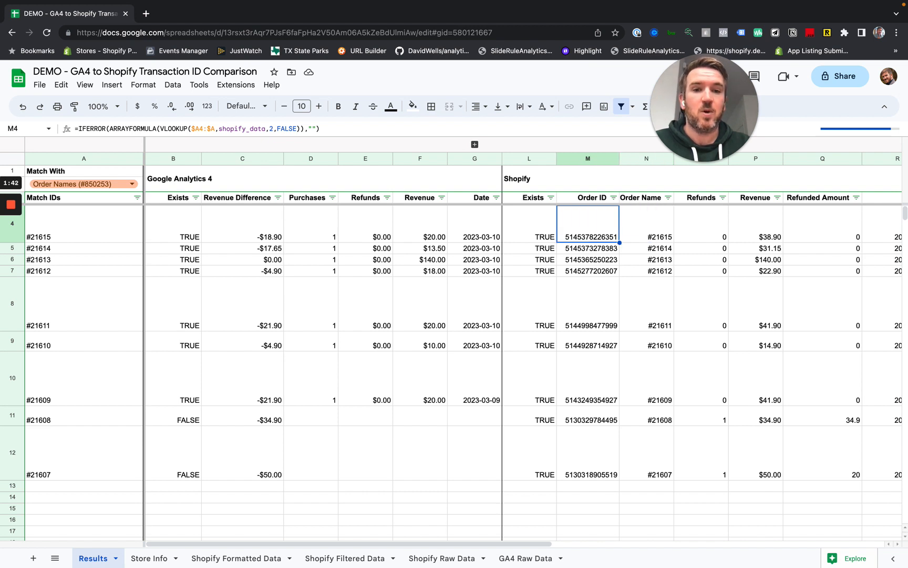
# Go back to the Revenue Difference cell in row 4 and inspect its formula alongside the neighbouring Google Analytics 4 cells
pyautogui.press('Left')
pyautogui.press('Left')
pyautogui.press('Left')
pyautogui.press('Left')
pyautogui.press('Left')
pyautogui.press('Left')
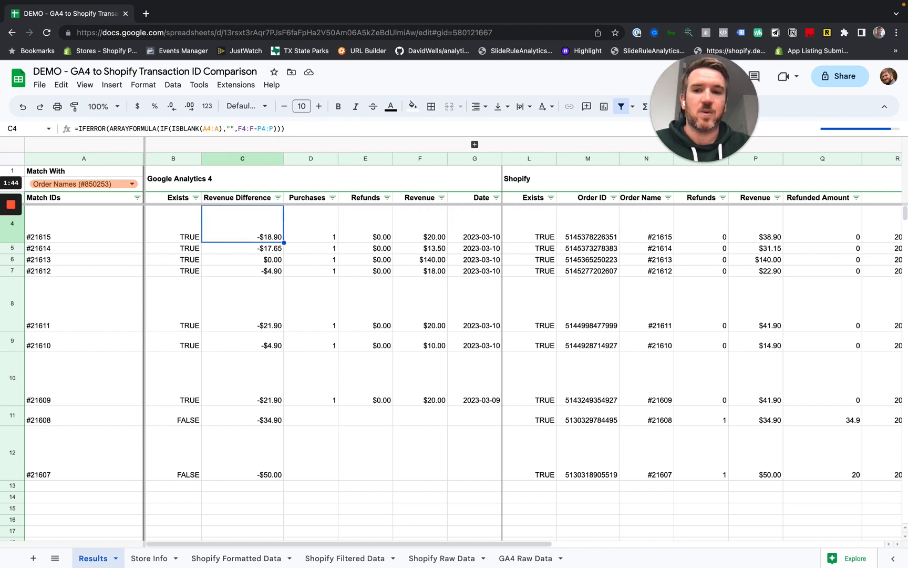
pyautogui.press('Right')
pyautogui.press('Right')
pyautogui.press('Right')
pyautogui.press('Left')
pyautogui.press('Left')
pyautogui.press('Left')
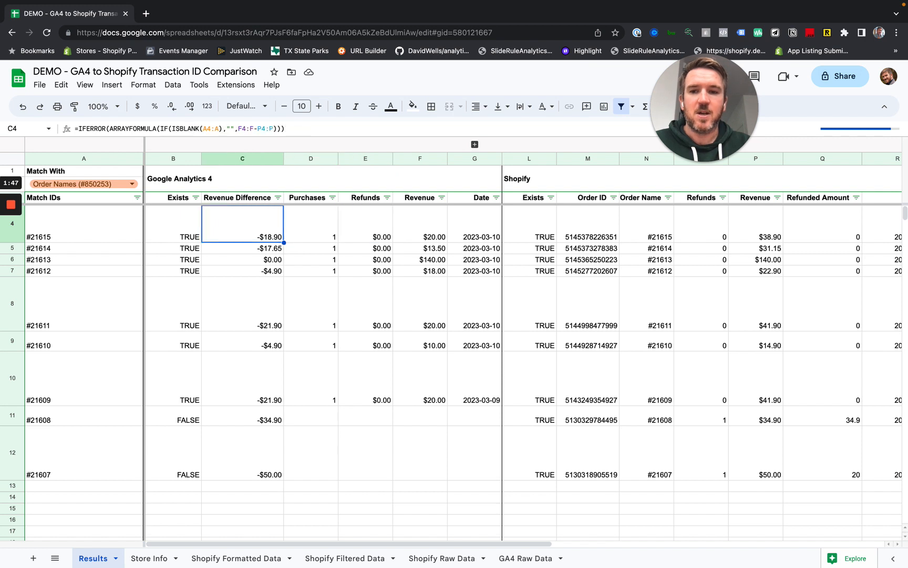
# Compare the Google Analytics 4 Revenue cell with the Shopify Revenue cell in row 4
pyautogui.press('Right')
pyautogui.press('Right')
pyautogui.press('Right')
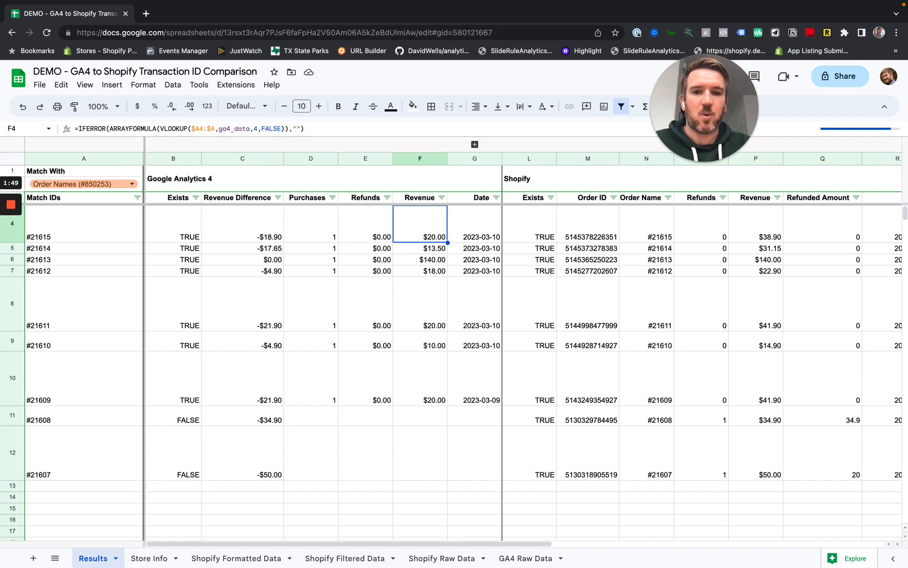
pyautogui.press('Right')
pyautogui.press('Right')
pyautogui.press('Right')
pyautogui.press('Right')
pyautogui.press('Right')
pyautogui.press('Right')
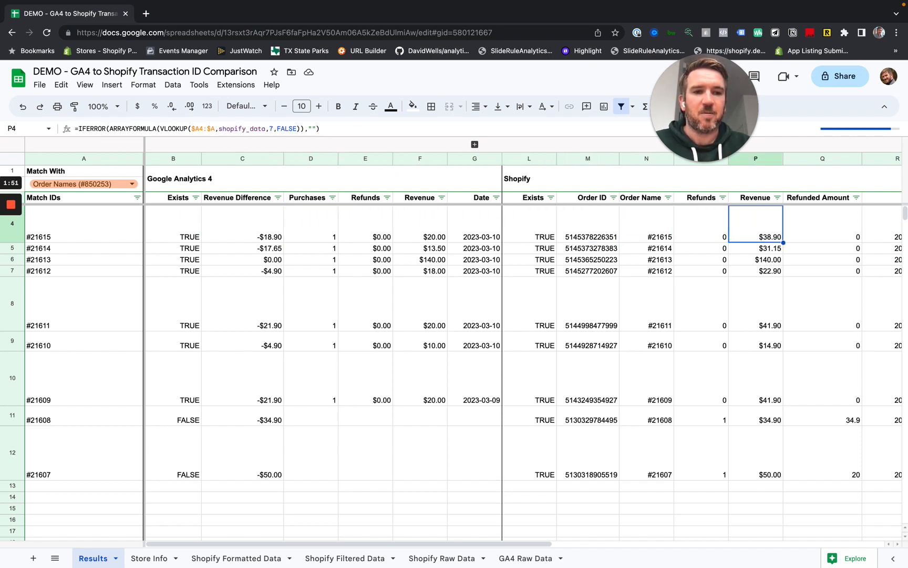
# Review the remaining Shopify columns of row 4, from Refunded Amount through to Notes
pyautogui.press('Right')
pyautogui.press('Right')
pyautogui.press('Right')
pyautogui.press('Right')
pyautogui.press('Right')
pyautogui.press('Right')
pyautogui.press('Right')
pyautogui.press('Right')
pyautogui.press('Right')
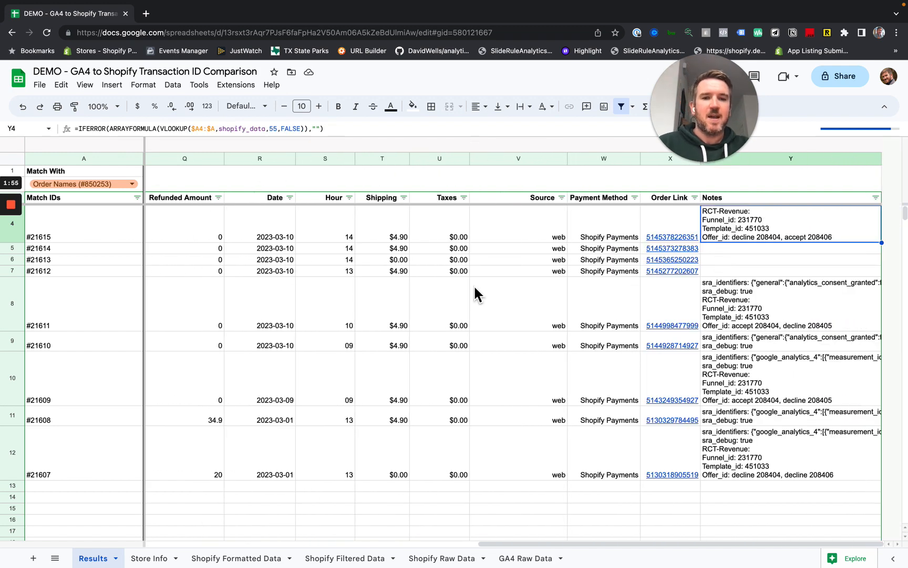
pyautogui.moveTo(698, 212)
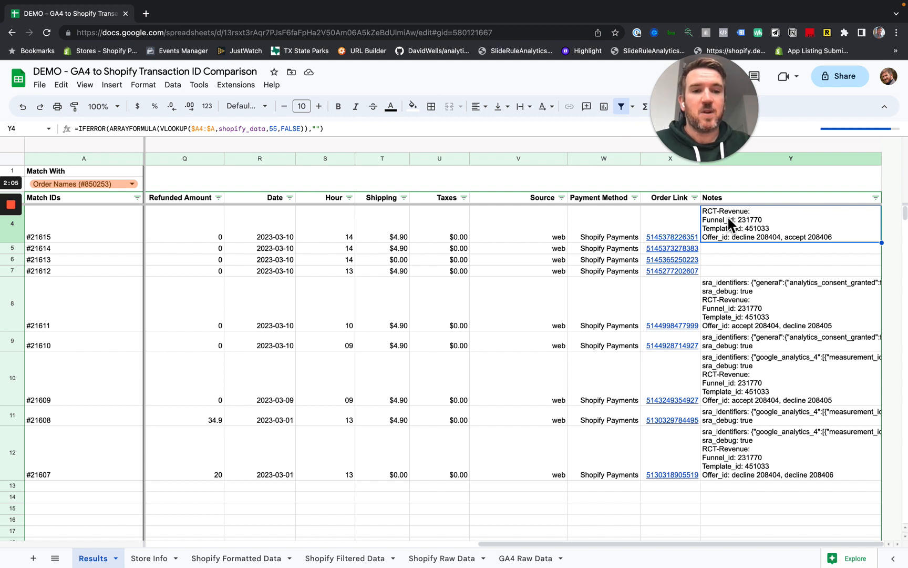
# Open the row 4 order in the Shopify admin through its order link and review its items, payment and timeline
pyautogui.click(678, 217)
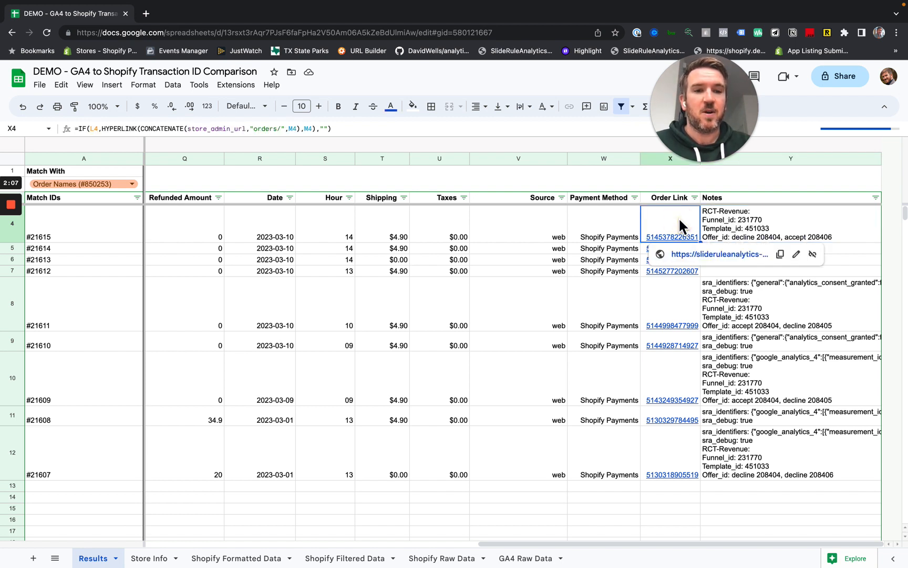
pyautogui.click(693, 252)
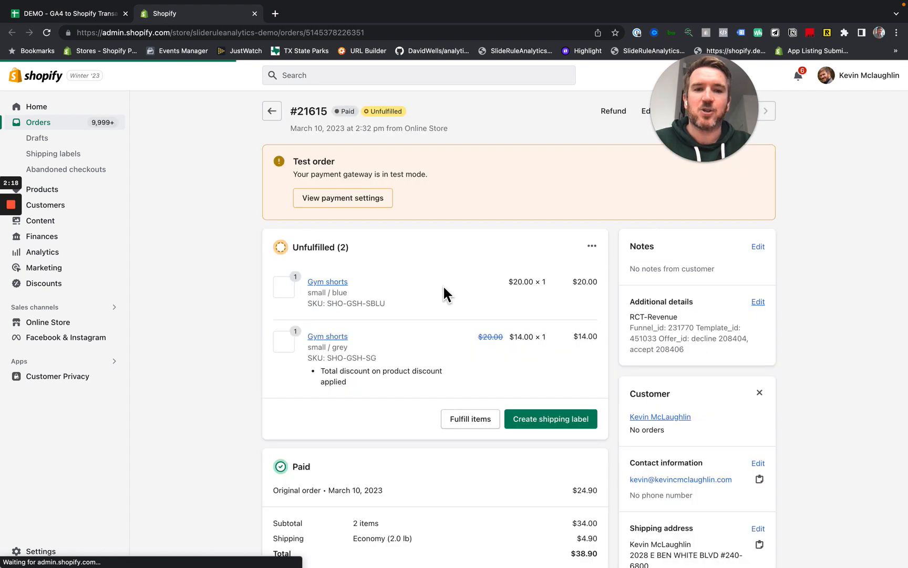
pyautogui.scroll(-1, 443, 288)
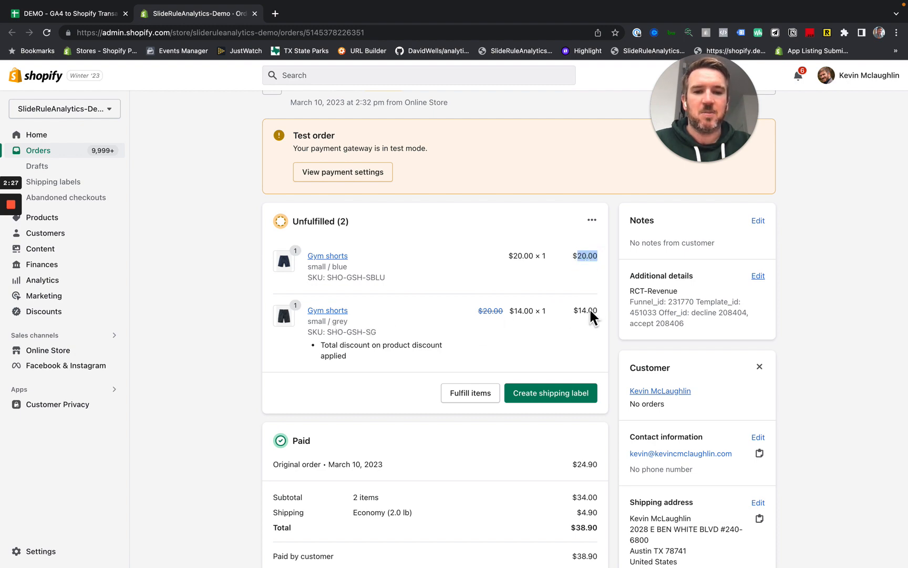
pyautogui.scroll(-10, 333, 316)
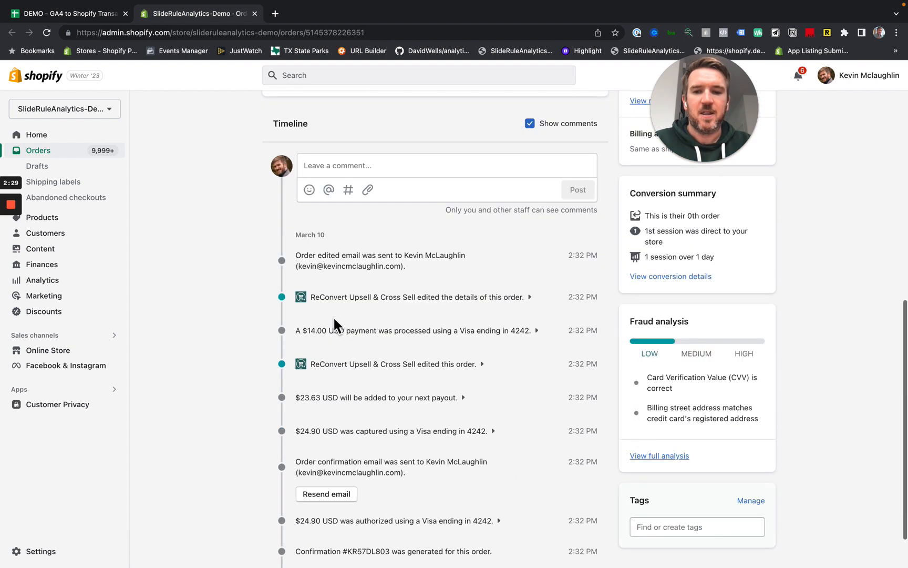
# Switch back to the comparison spreadsheet in Google Sheets and inspect the Payment Method and Source cells of row 4
pyautogui.click(100, 18)
pyautogui.click(616, 230)
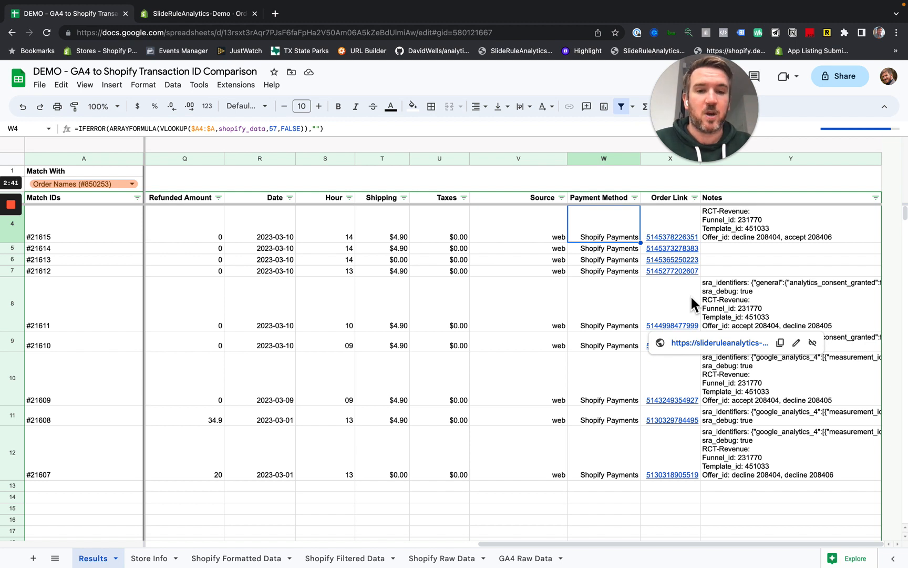
pyautogui.press('Left')
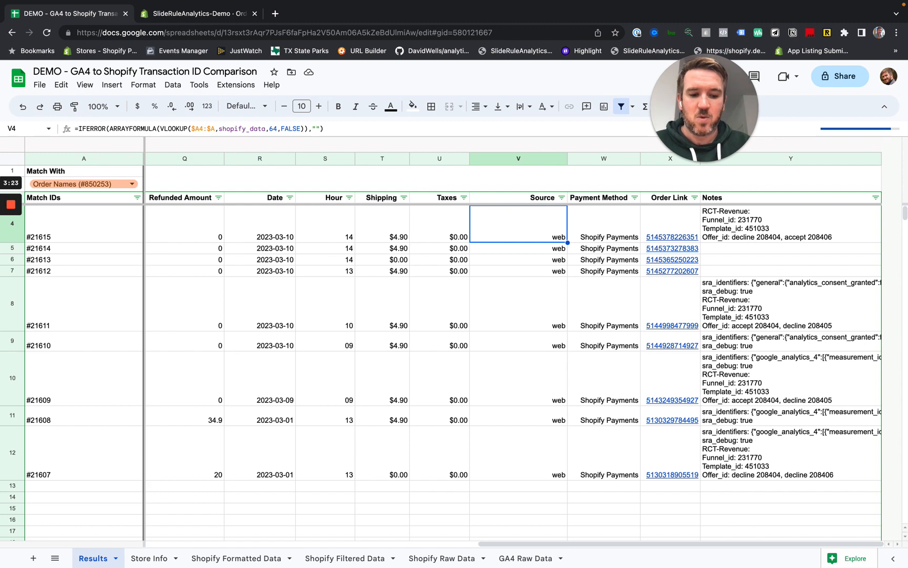
# Return along row 4 to the first Match IDs cell and examine its formula
pyautogui.press('Left')
pyautogui.press('Left')
pyautogui.press('Left')
pyautogui.press('Left')
pyautogui.press('Left')
pyautogui.press('Left')
pyautogui.press('Left')
pyautogui.press('Left')
pyautogui.press('Left')
pyautogui.press('Left')
pyautogui.press('Left')
pyautogui.press('Left')
pyautogui.press('Left')
pyautogui.press('Left')
pyautogui.press('Left')
pyautogui.press('Left')
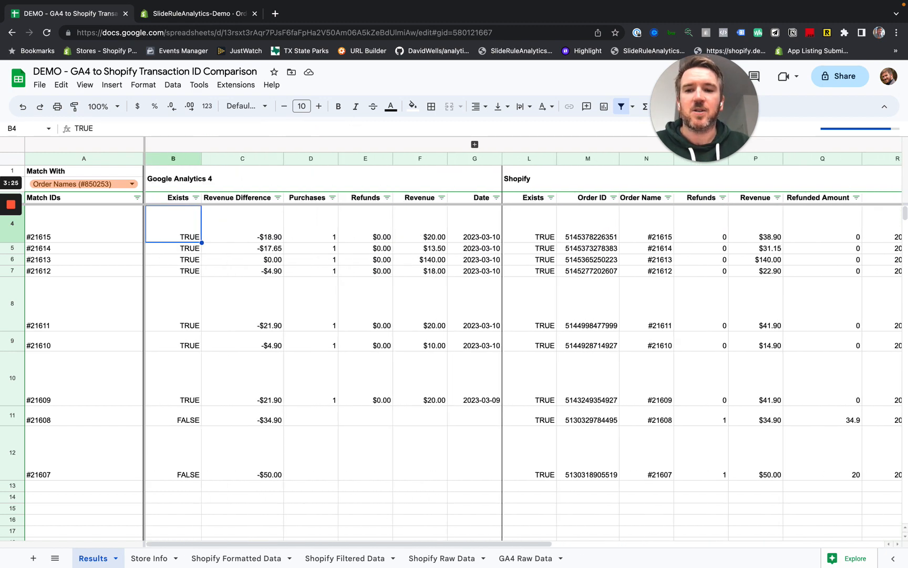
pyautogui.press('Left')
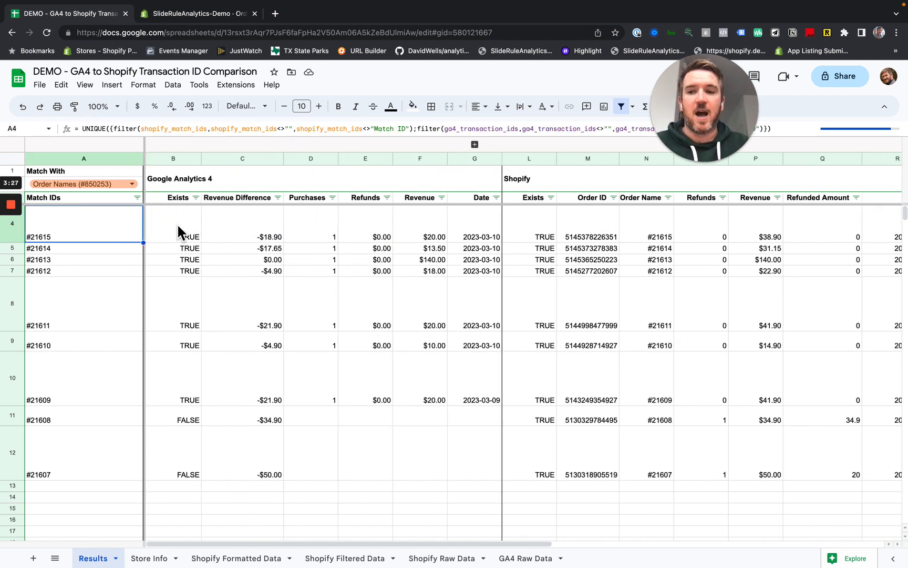
# Try matching by Order IDs in the Match With setting, and restore it to Order Names
pyautogui.click(109, 184)
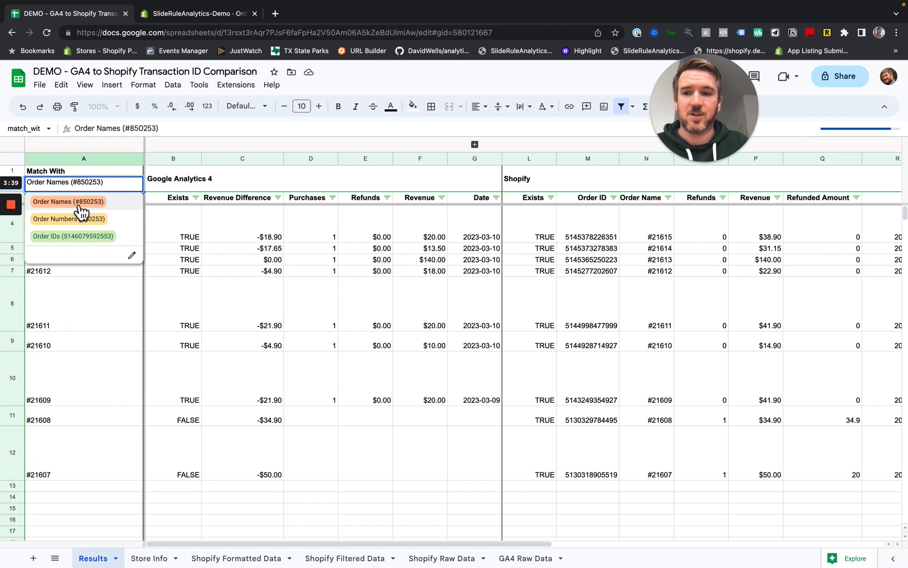
pyautogui.click(97, 242)
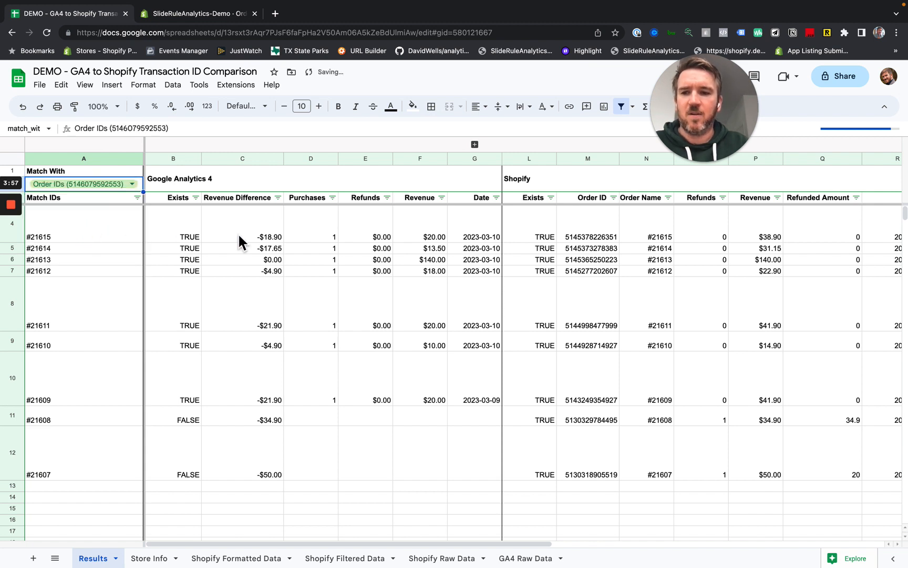
pyautogui.click(132, 183)
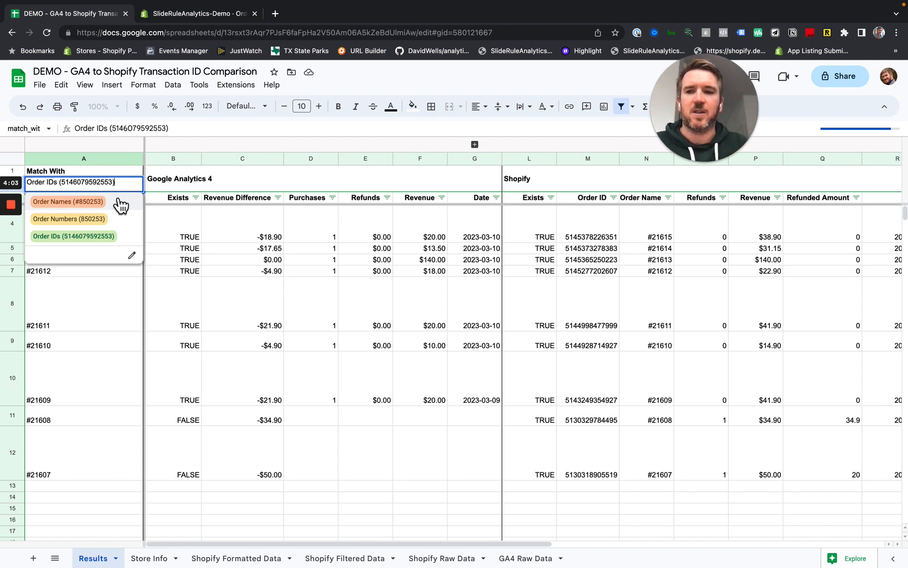
pyautogui.click(119, 202)
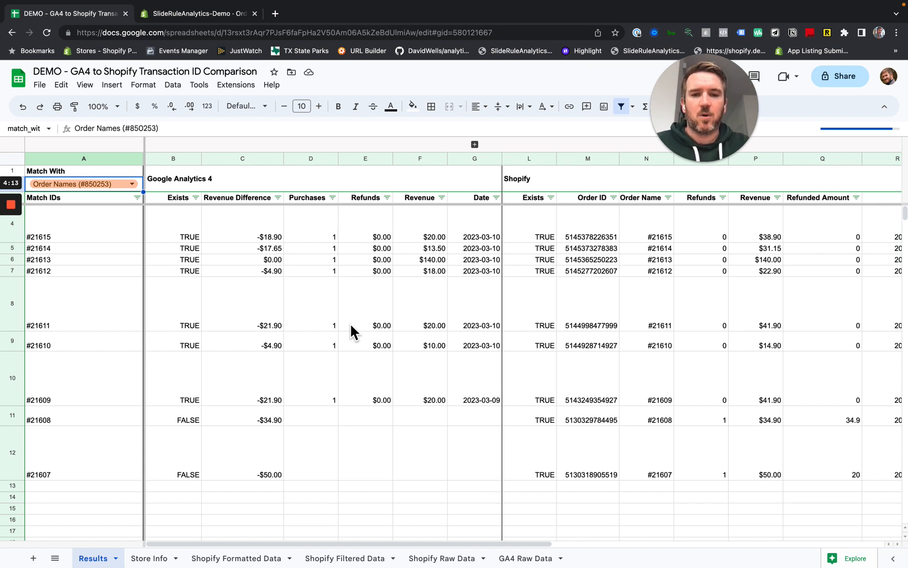
# Look across row 4 from the Google Analytics 4 Date to the Shopify Revenue and back to the Shopify Exists flag
pyautogui.click(491, 239)
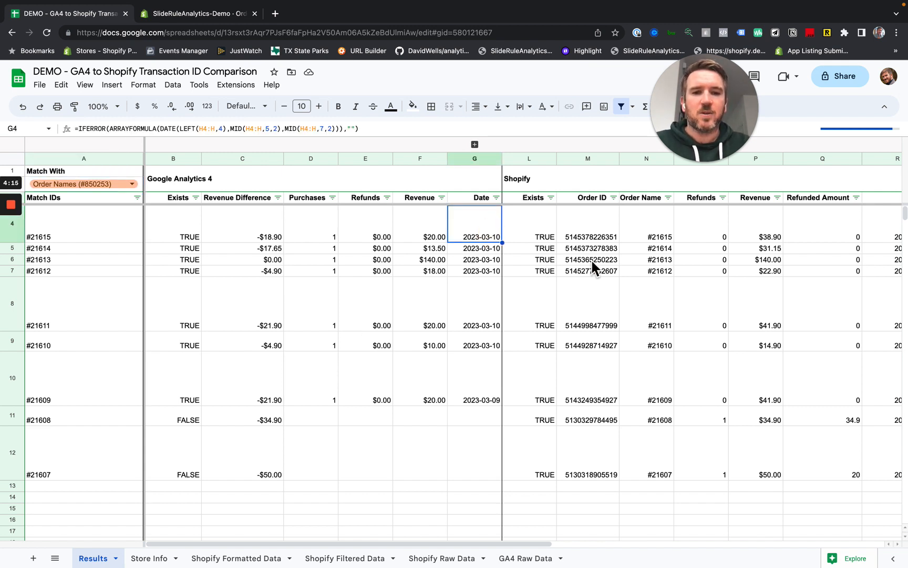
pyautogui.press('Right')
pyautogui.press('Right')
pyautogui.press('Right')
pyautogui.press('Right')
pyautogui.press('Right')
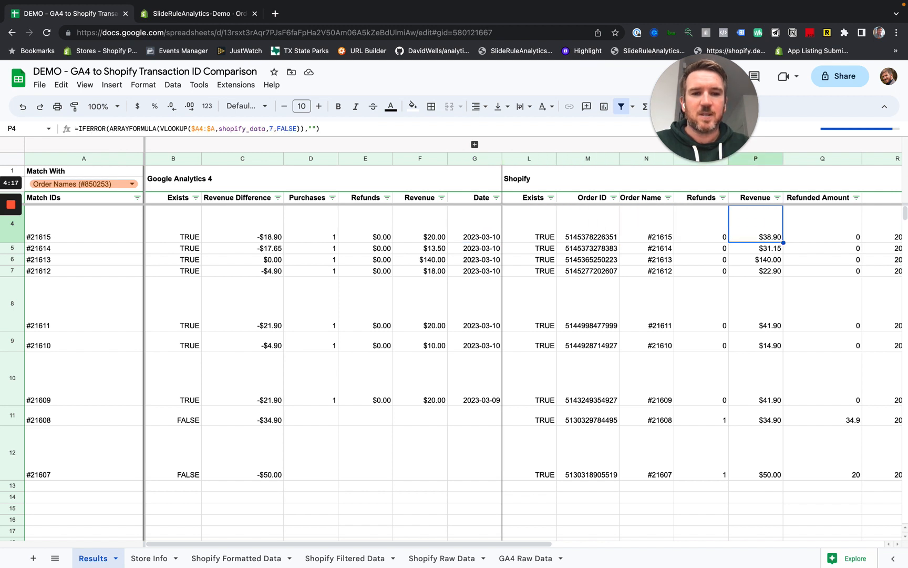
pyautogui.press('Left')
pyautogui.press('Left')
pyautogui.press('Left')
pyautogui.press('Left')
pyautogui.press('Left')
pyautogui.press('Right')
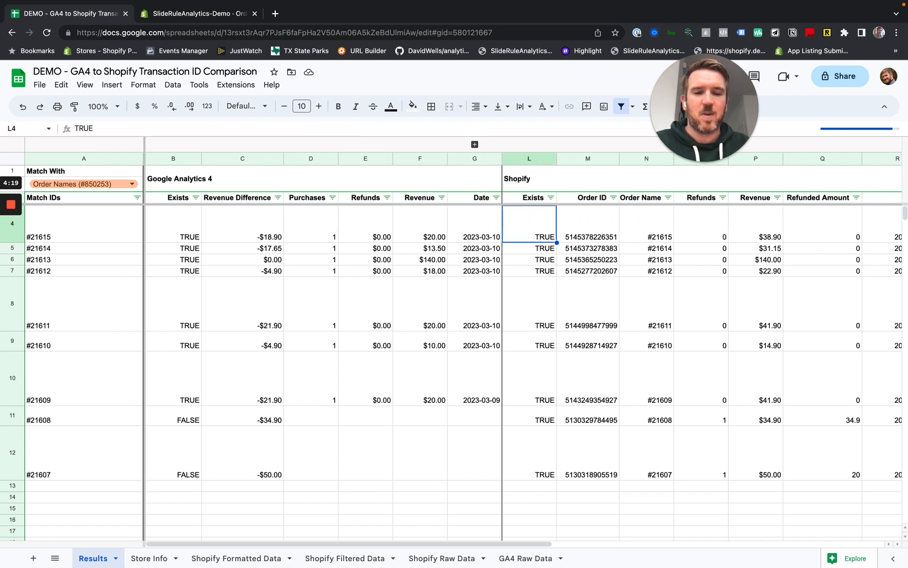
# Expand the collapsed Google Analytics 4 column group H to K and inspect the Hour formula in row 4
pyautogui.click(475, 144)
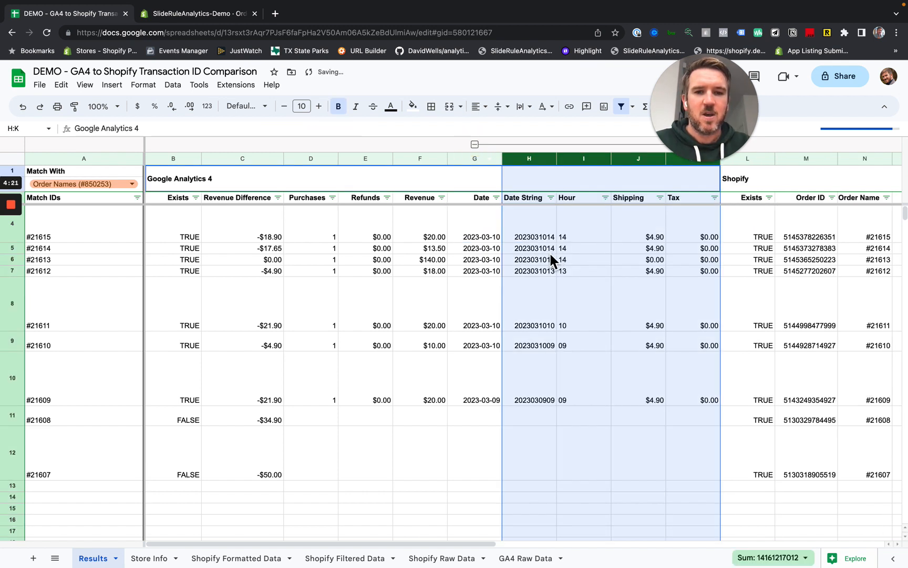
pyautogui.click(482, 233)
pyautogui.click(567, 235)
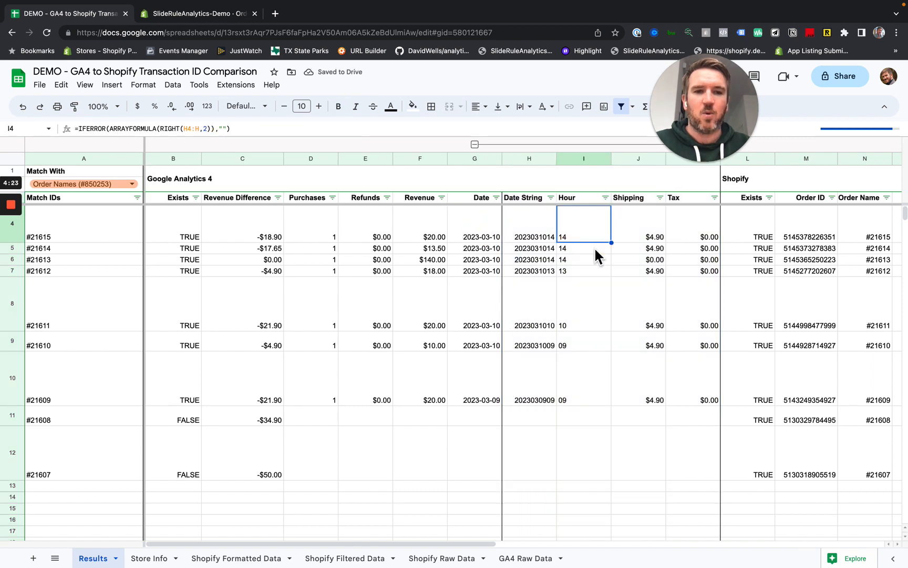
# Look across row 4 from the Google Analytics 4 Hour column to the Shopify Hour and Shipping columns
pyautogui.press('Right')
pyautogui.press('Right')
pyautogui.press('Right')
pyautogui.press('Right')
pyautogui.press('Right')
pyautogui.press('Right')
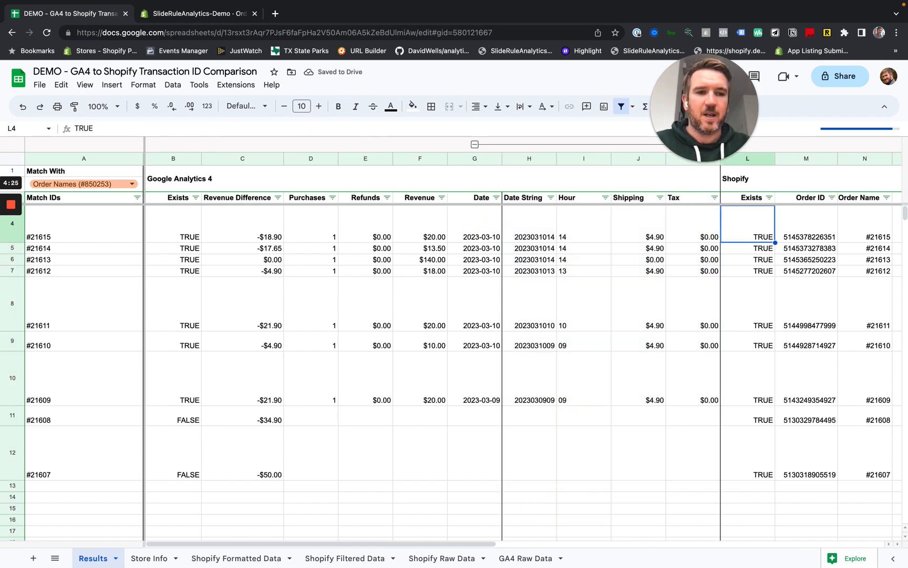
pyautogui.press('Right')
pyautogui.press('Right')
pyautogui.press('Right')
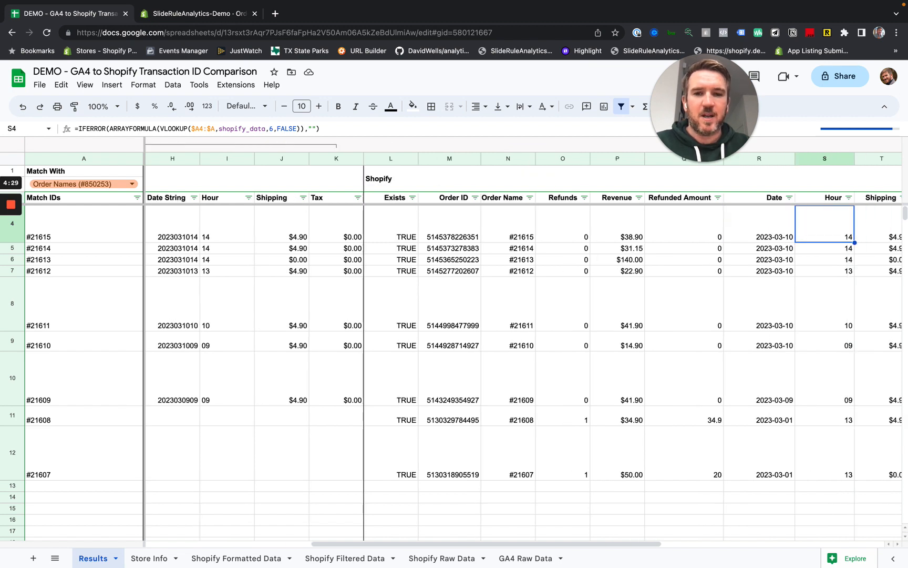
pyautogui.press('Right')
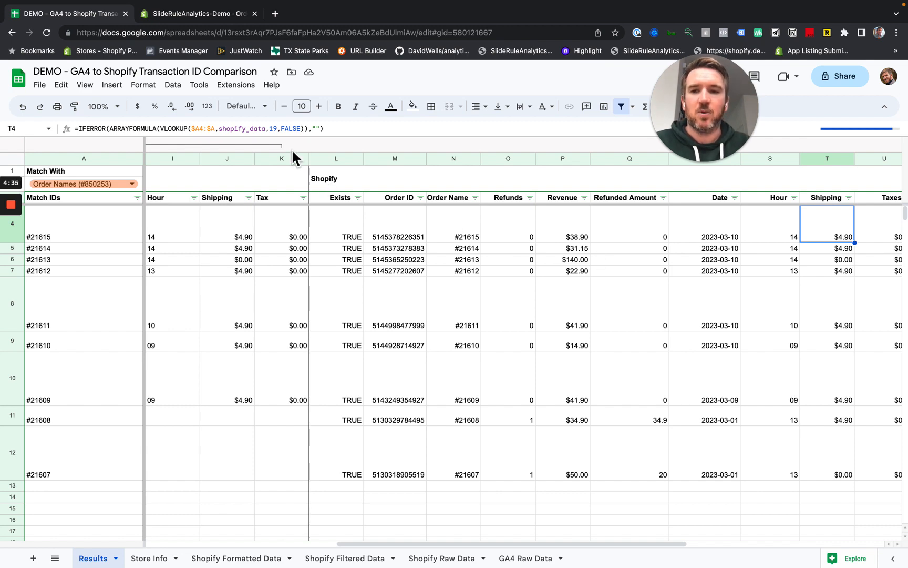
# Collapse the Google Analytics 4 column group H to K in the Results sheet
pyautogui.moveTo(578, 544); pyautogui.dragTo(418, 543)
pyautogui.click(418, 144)
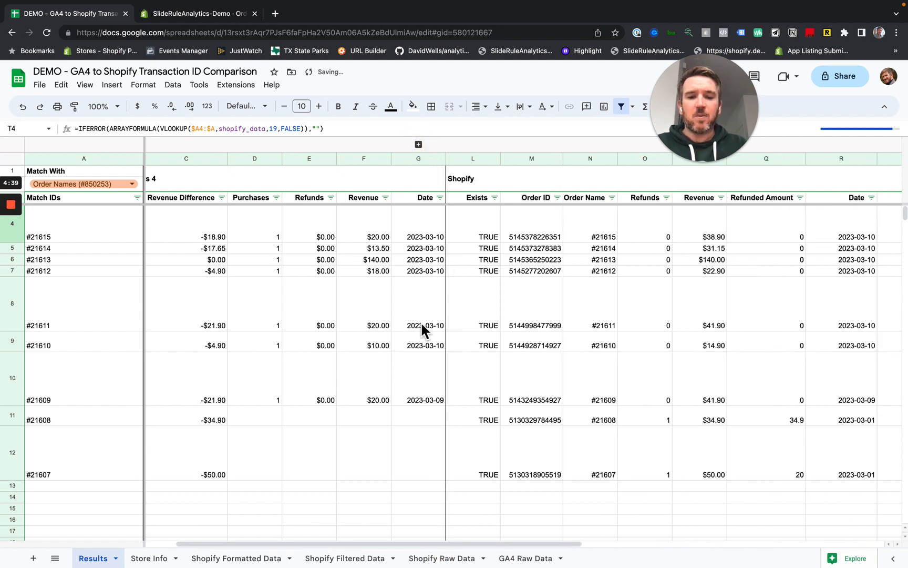
pyautogui.moveTo(384, 544); pyautogui.dragTo(315, 544)
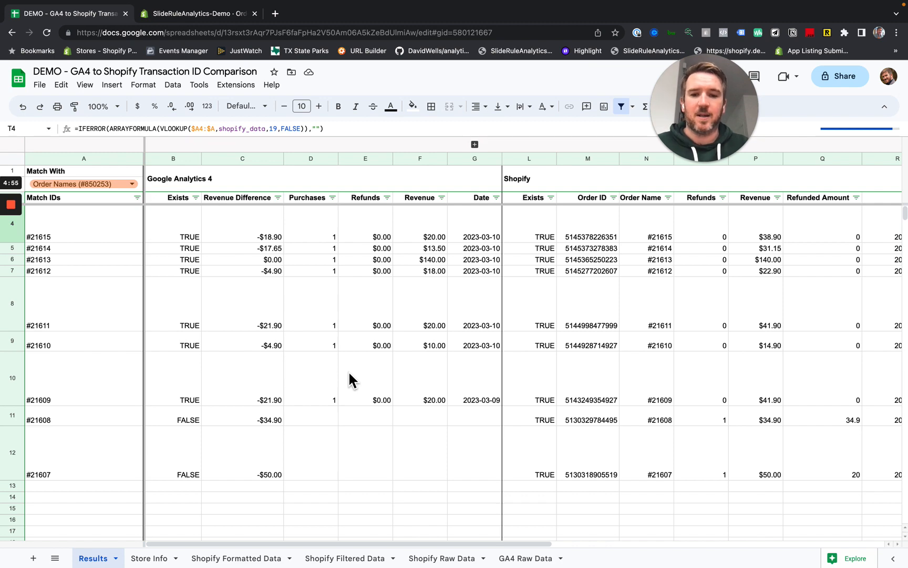
# Switch to the TEMPLATE spreadsheet and make a copy of it named "SRA Demo - GA4 to Shopify Transaction ID Comparison"
pyautogui.hotkey('ctrl', 'Right')
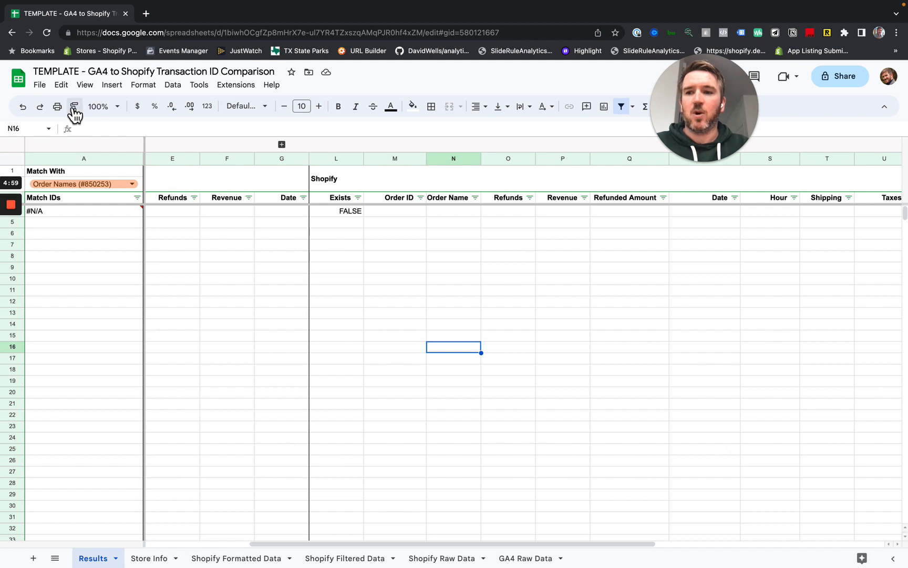
pyautogui.click(39, 85)
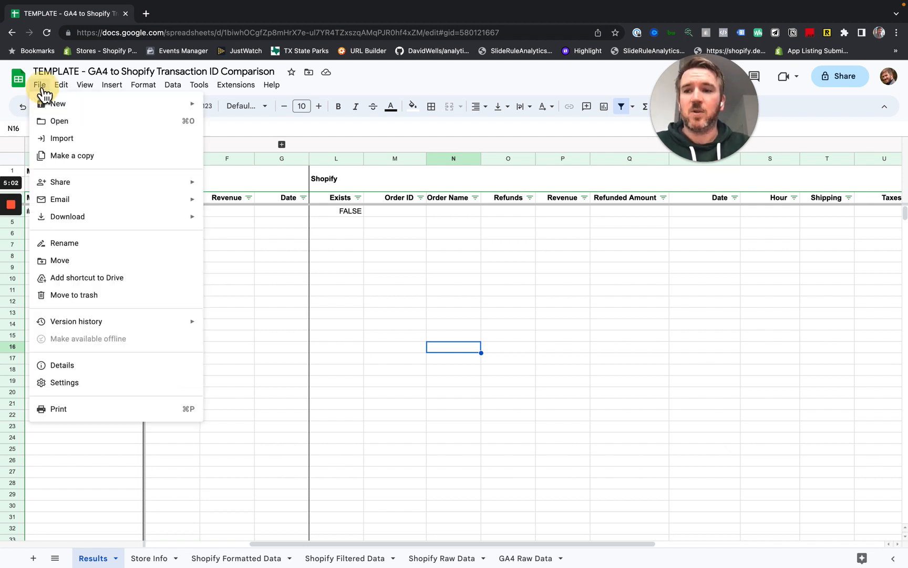
pyautogui.click(91, 156)
pyautogui.doubleClick(407, 268)
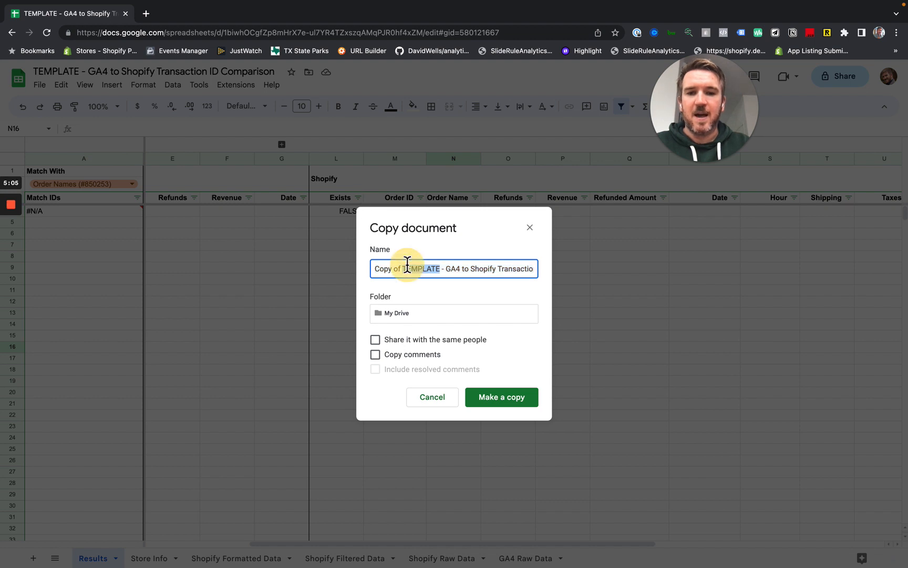
pyautogui.moveTo(406, 268); pyautogui.dragTo(383, 268)
pyautogui.write('Demo')
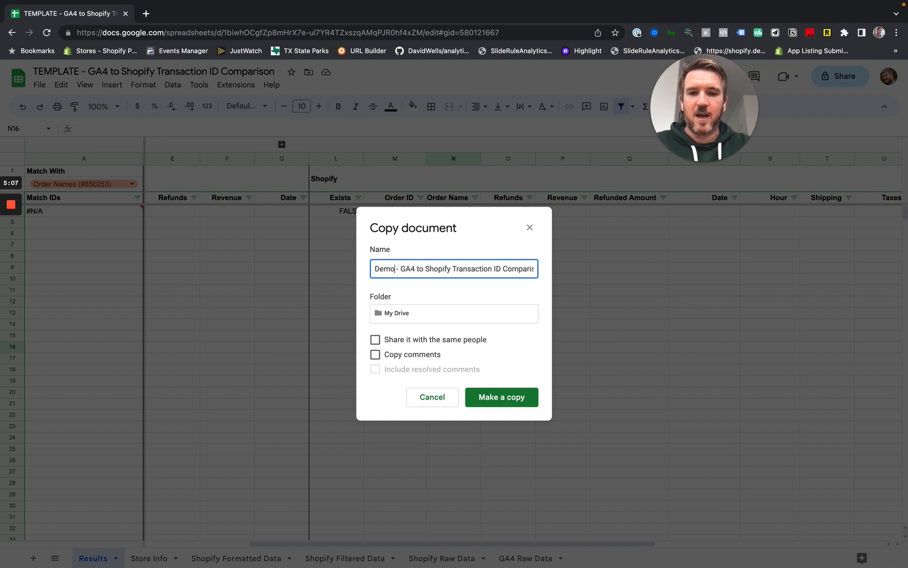
pyautogui.click(374, 267)
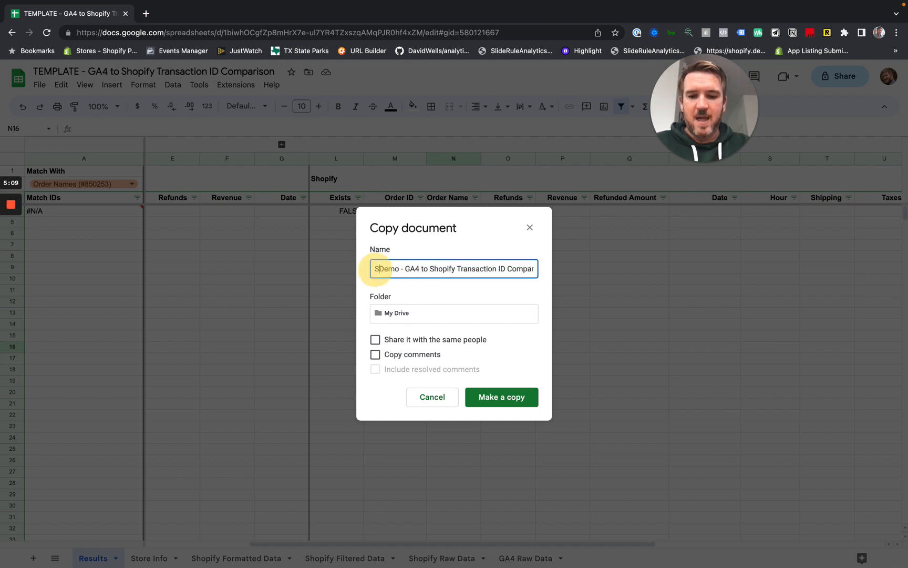
pyautogui.write('SRA')
pyautogui.click(480, 399)
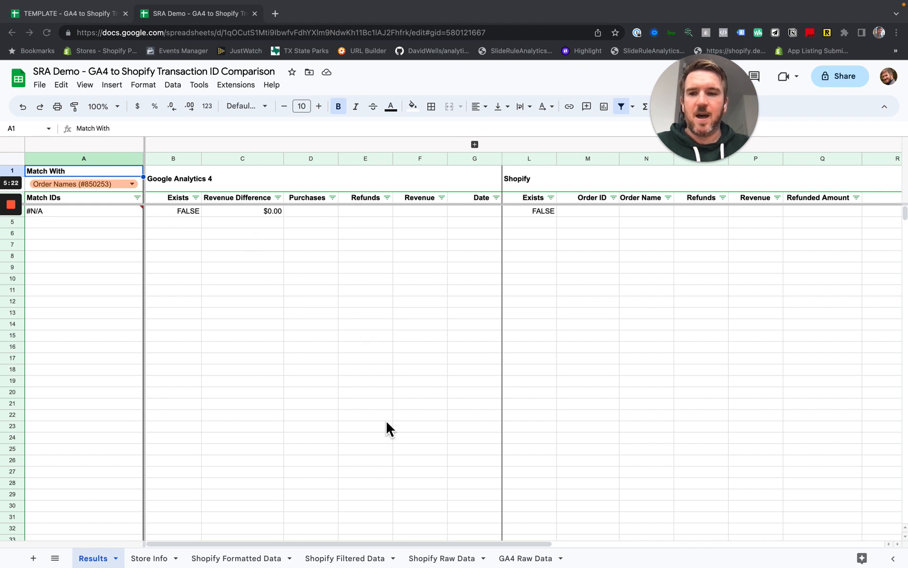
# Copy the store slug slideruleanalytics-demo from the Shopify admin address into the Store Slug value in cell A2 of the Store Info sheet
pyautogui.click(139, 558)
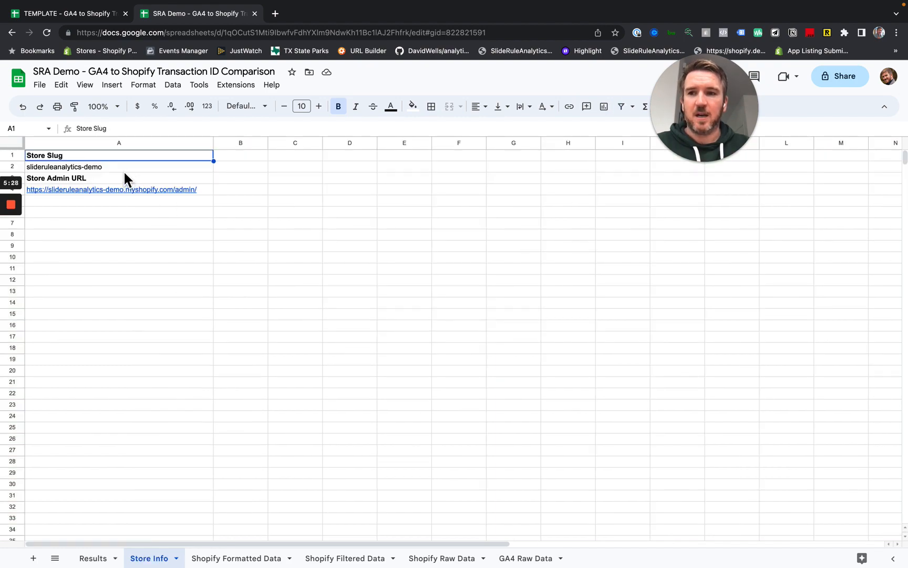
pyautogui.hotkey('ctrl', 'Right')
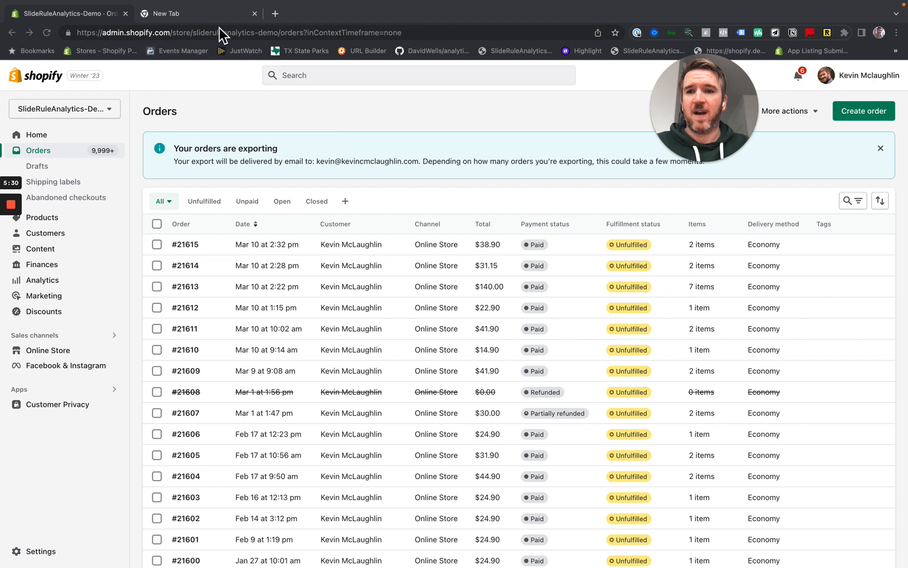
pyautogui.moveTo(192, 33); pyautogui.dragTo(273, 32)
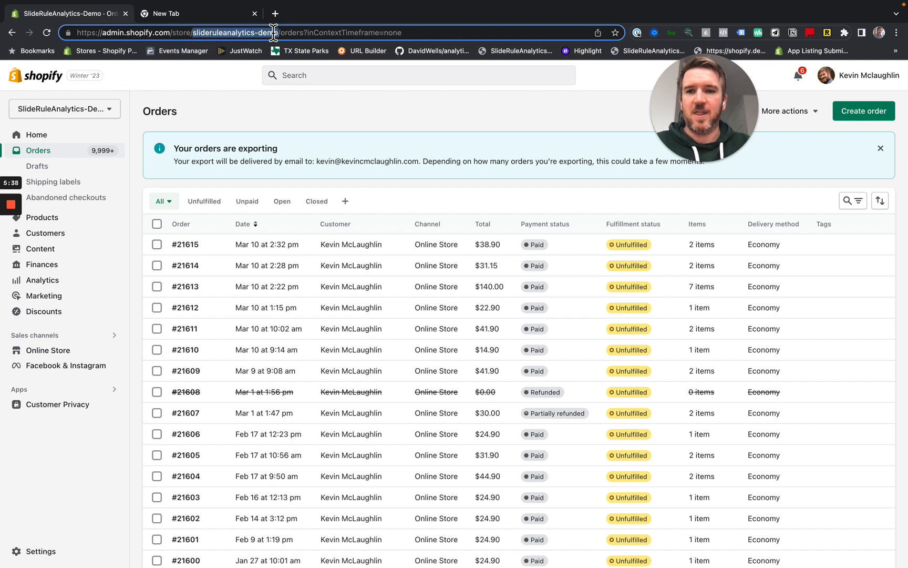
pyautogui.click(192, 20)
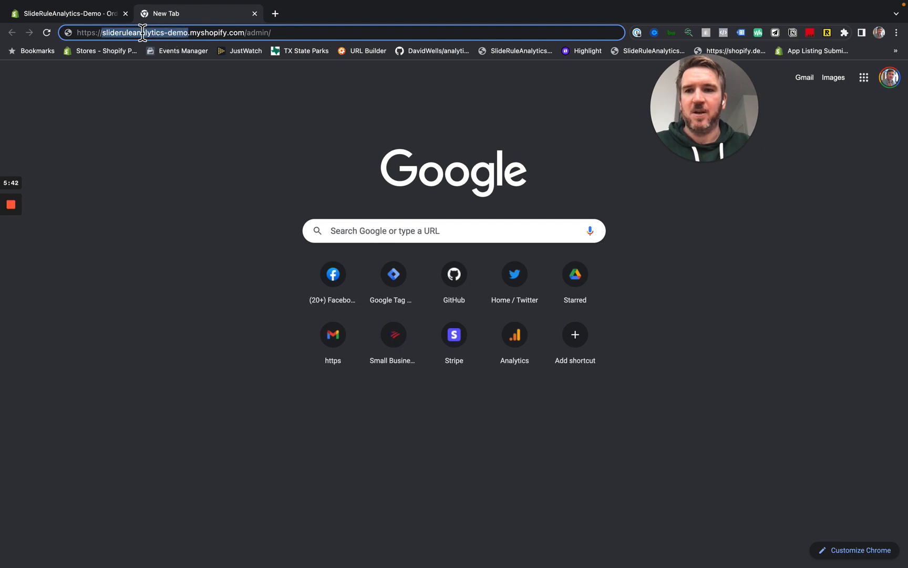
pyautogui.hotkey('ctrl', 'Left')
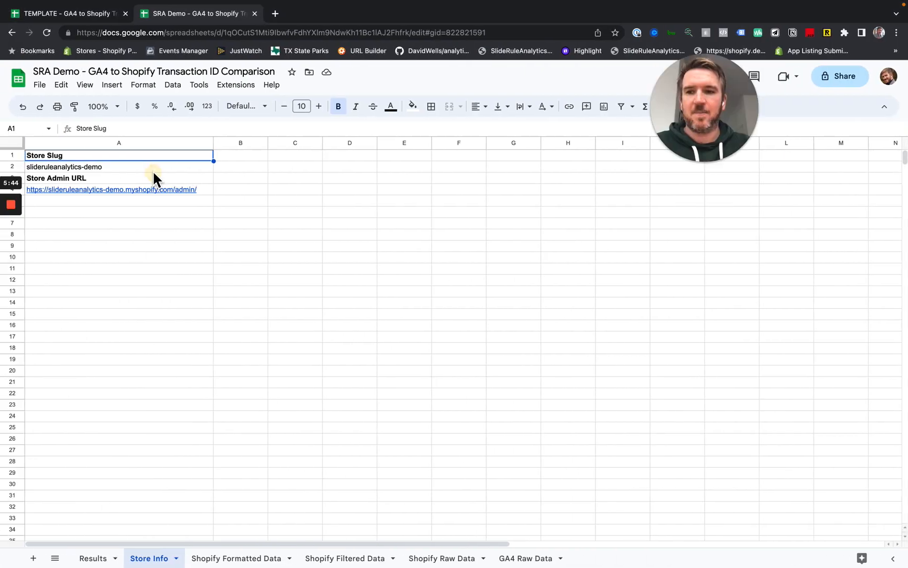
pyautogui.click(153, 170)
pyautogui.hotkey('ctrl', 'v')
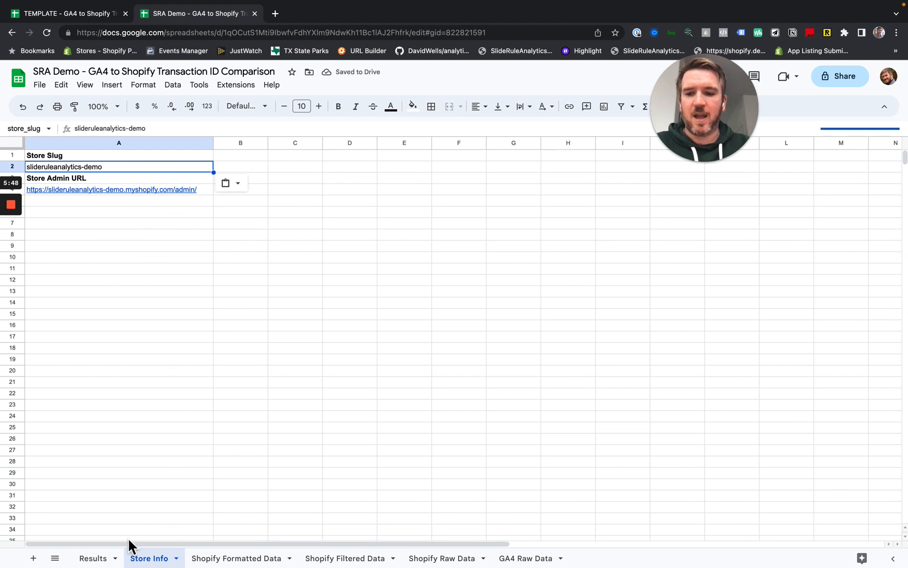
# Clear the leftover order data from A17:Q18 in the Shopify Raw Data sheet
pyautogui.click(99, 560)
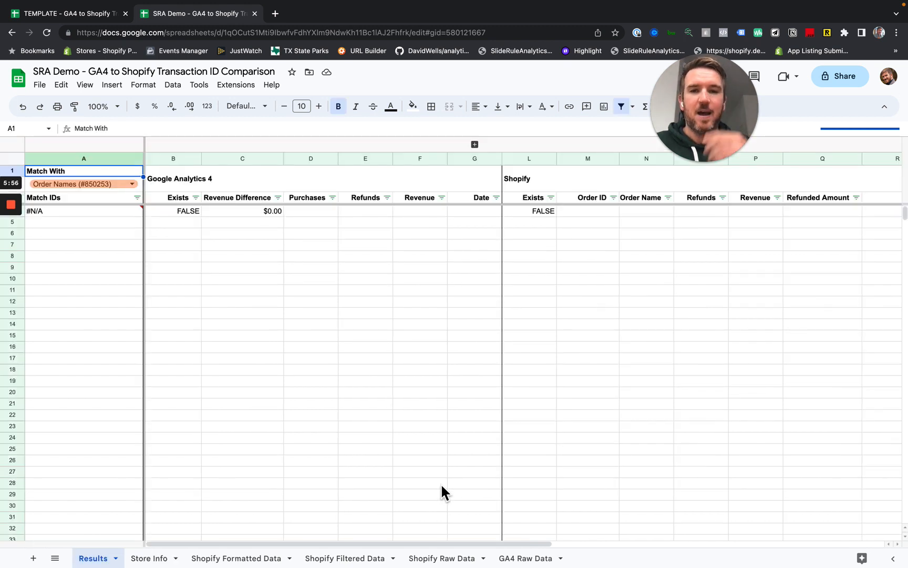
pyautogui.click(444, 558)
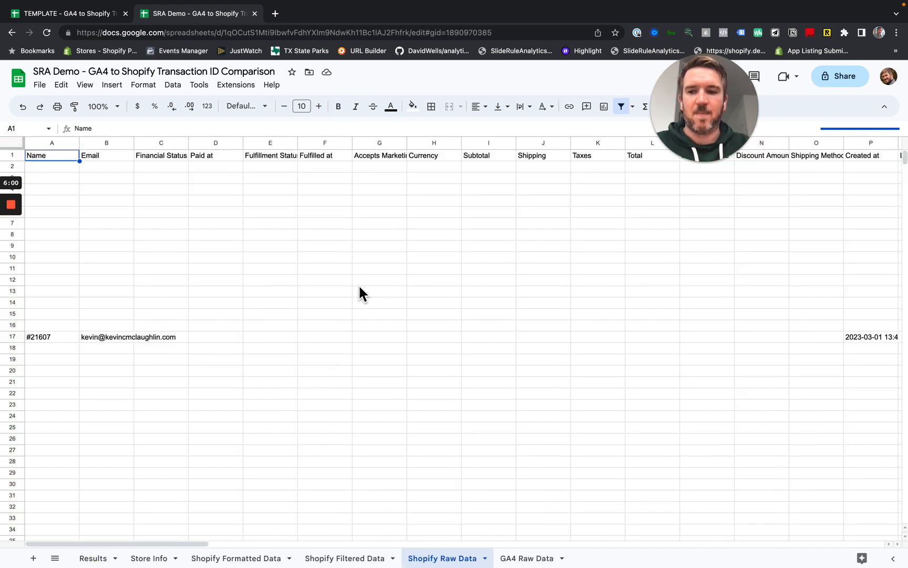
pyautogui.moveTo(59, 339); pyautogui.dragTo(898, 349)
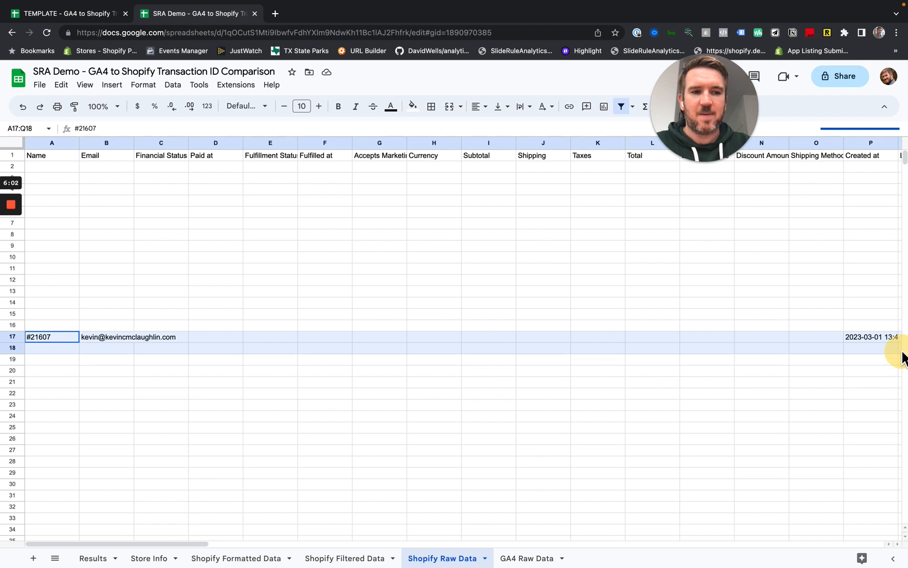
pyautogui.press('Delete')
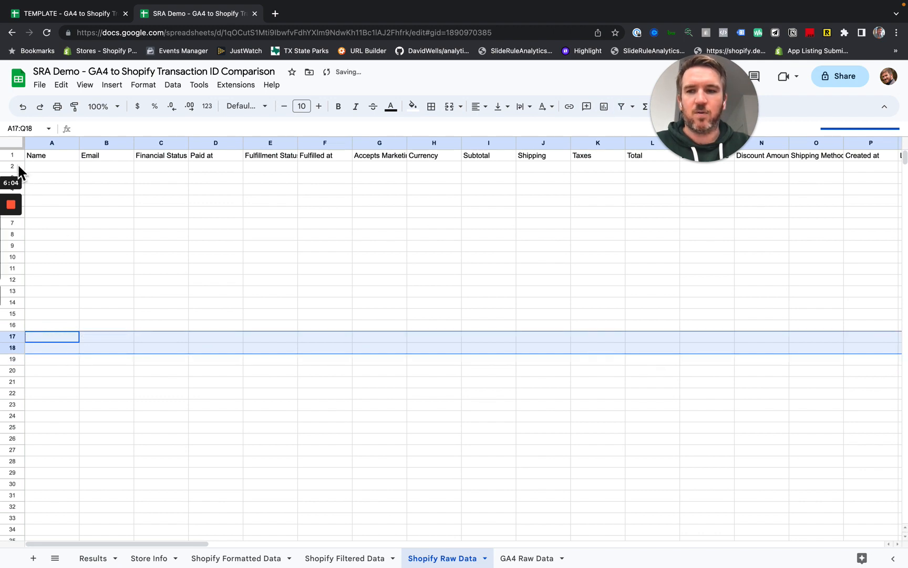
# Export the Shopify orders dated March 1 to 27, 2023 as CSV for Excel, Numbers, or other spreadsheet programs
pyautogui.hotkey('ctrl', 'Right')
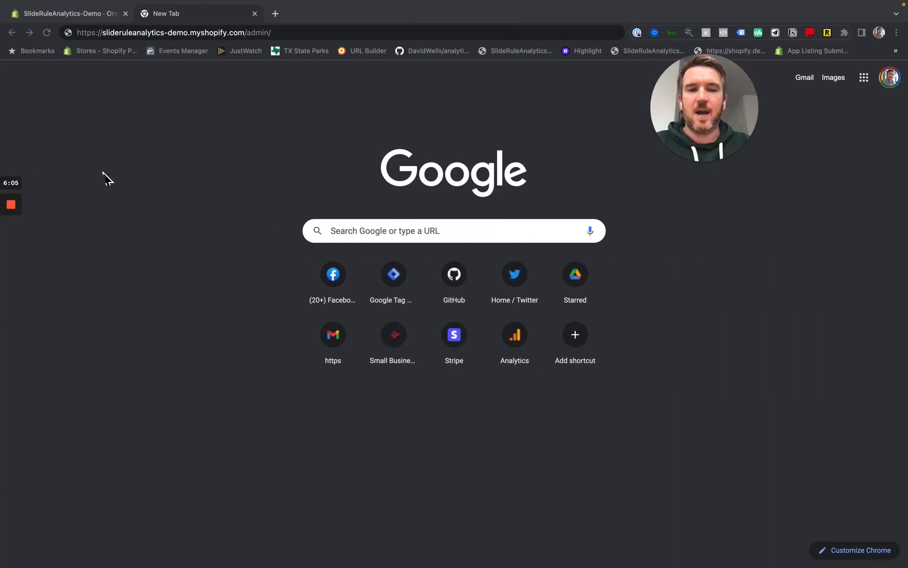
pyautogui.click(109, 20)
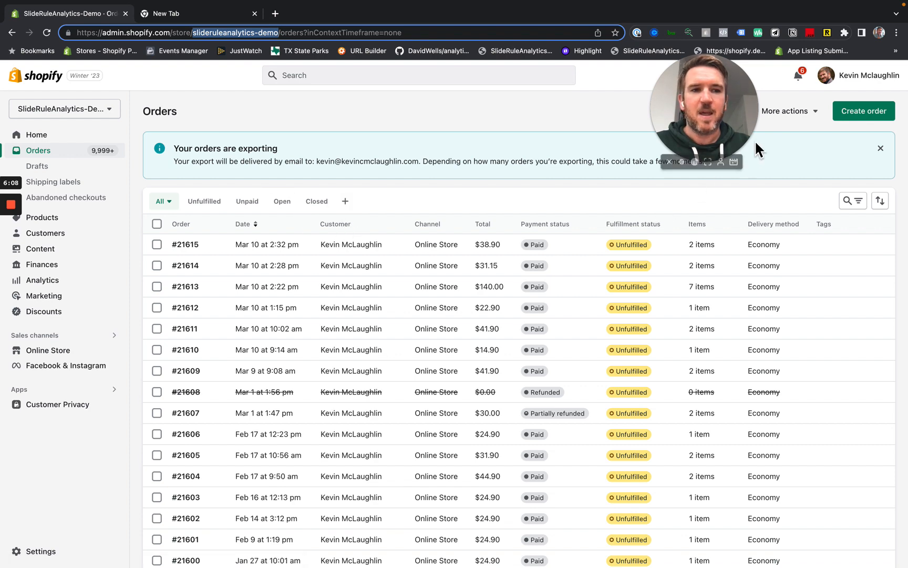
pyautogui.click(709, 105)
pyautogui.moveTo(709, 105); pyautogui.dragTo(626, 102)
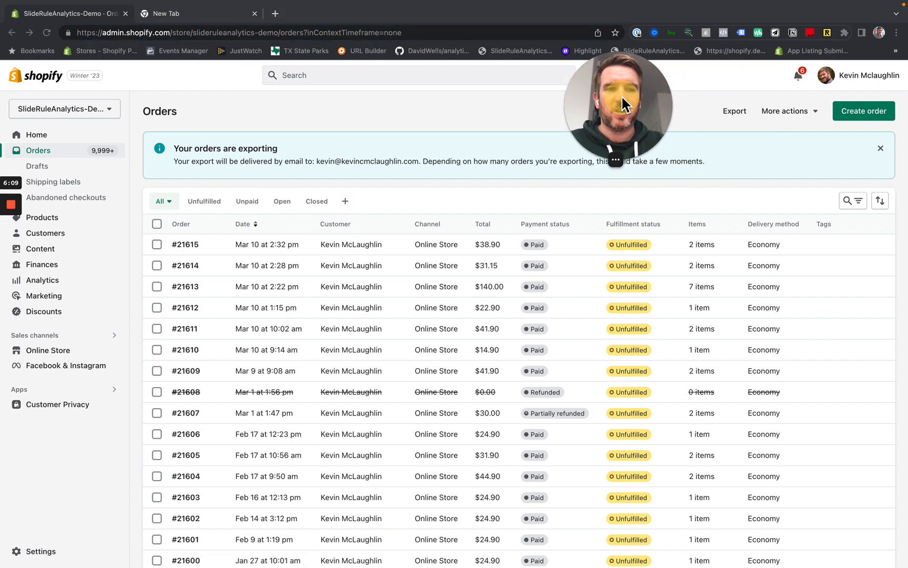
pyautogui.click(726, 112)
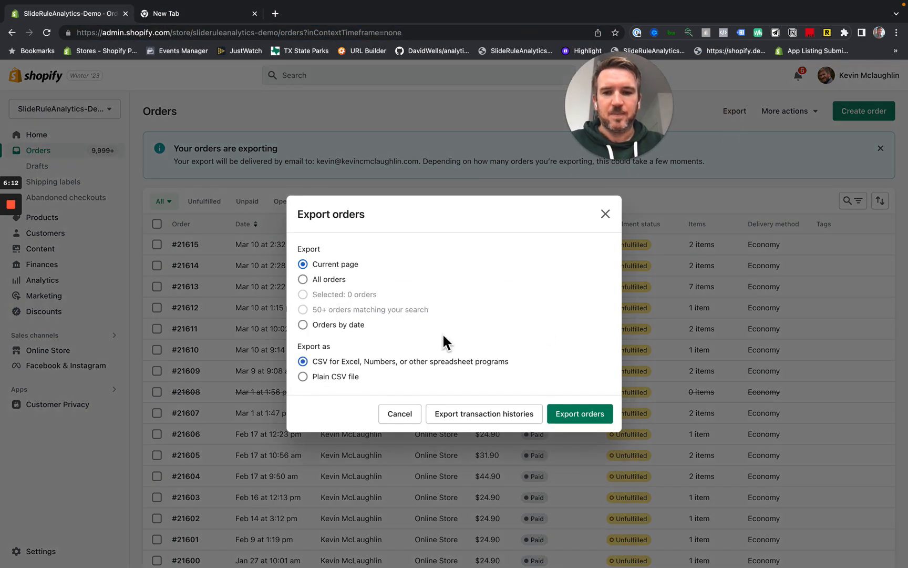
pyautogui.click(303, 324)
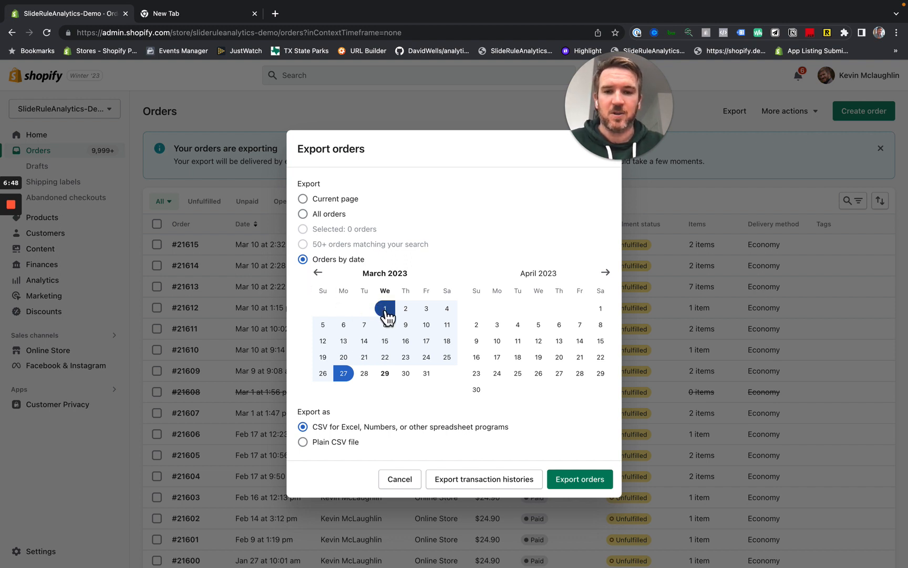
pyautogui.click(386, 309)
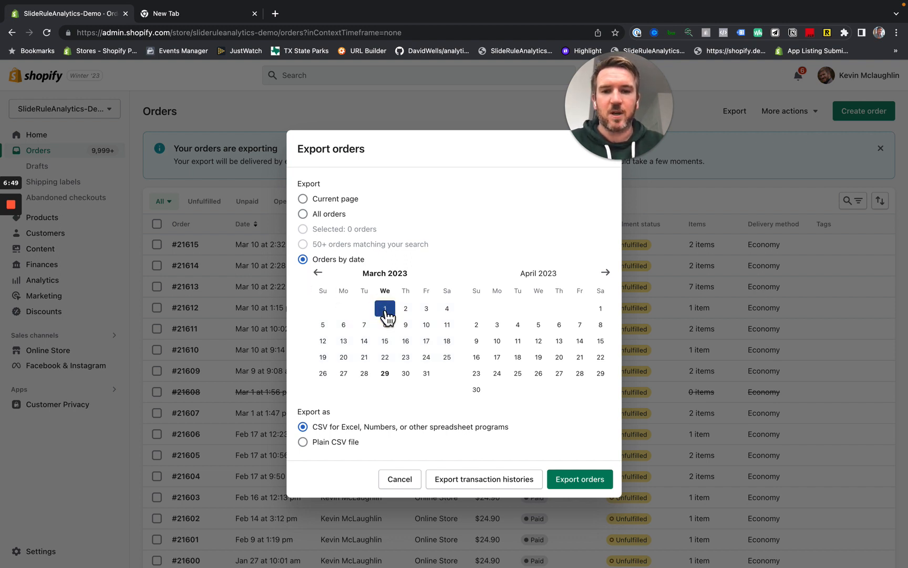
pyautogui.click(344, 373)
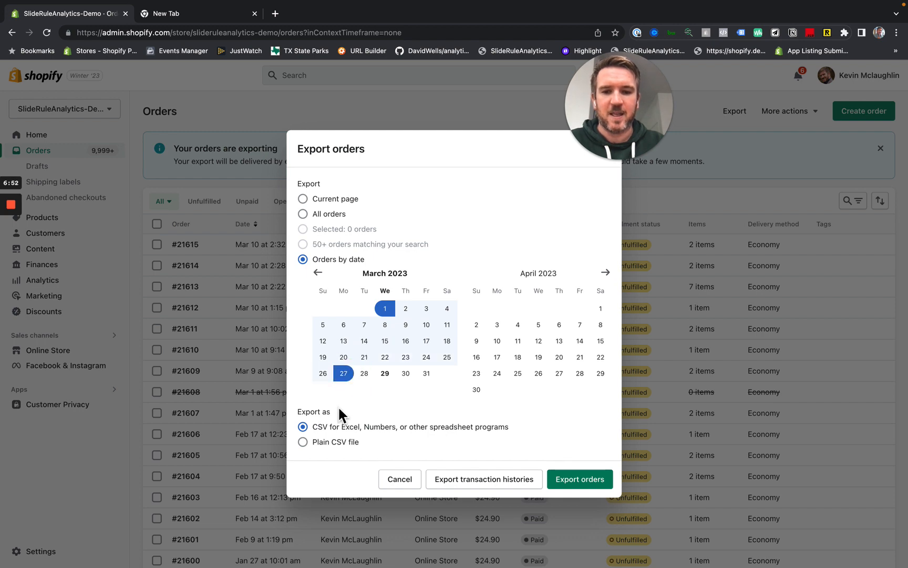
pyautogui.click(572, 484)
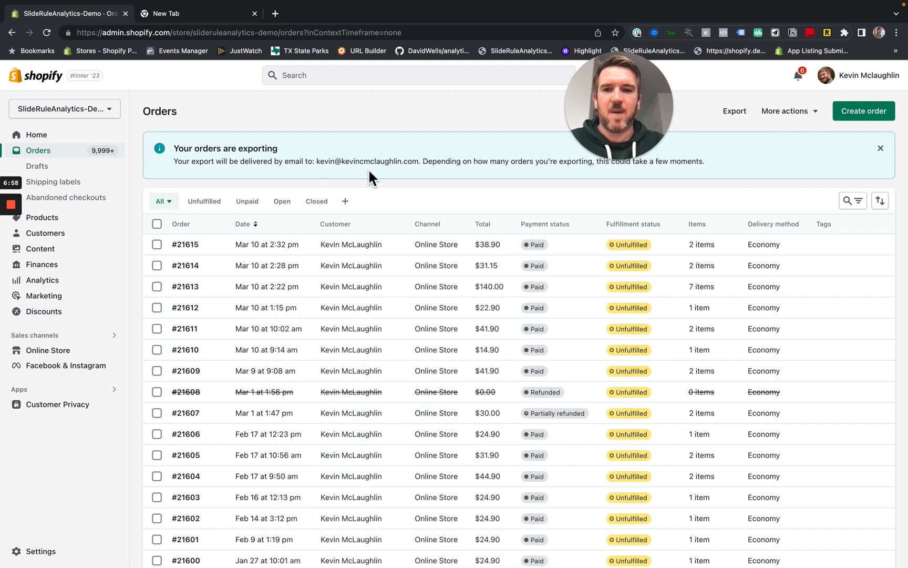
pyautogui.moveTo(278, 147); pyautogui.dragTo(190, 145)
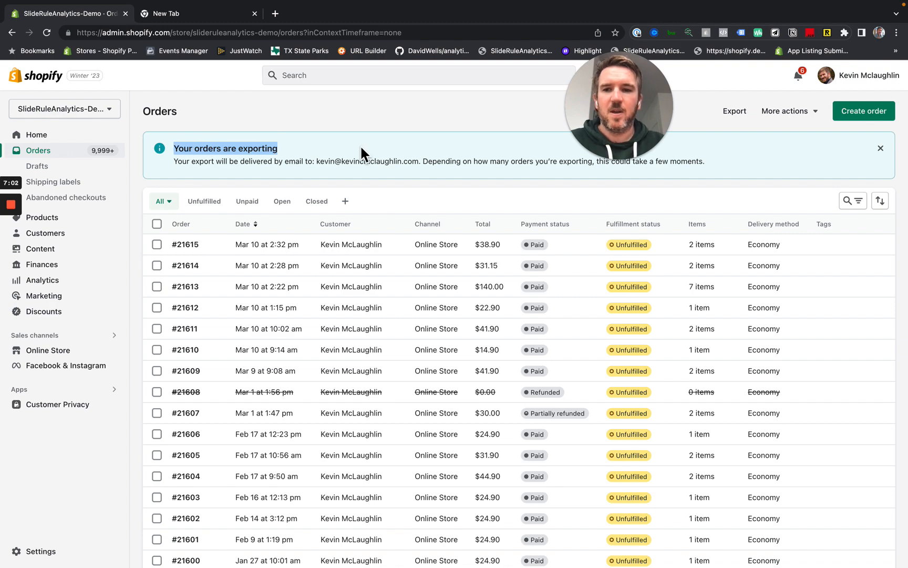
# Download orders_export_1.csv from the newest Shopify export email, and return to the Shopify Raw Data sheet of the SRA Demo spreadsheet
pyautogui.hotkey('ctrl', 'Right')
pyautogui.hotkey('ctrl', 'Right')
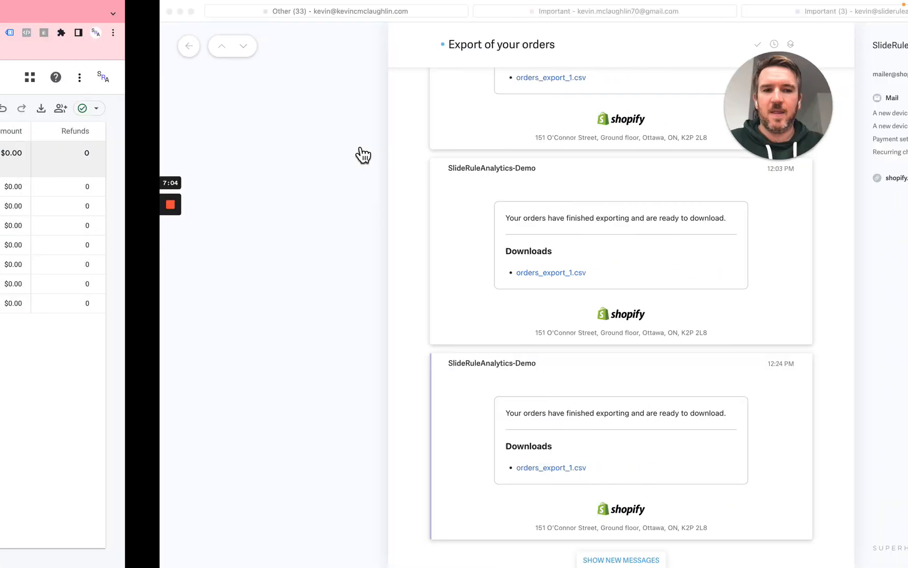
pyautogui.click(435, 549)
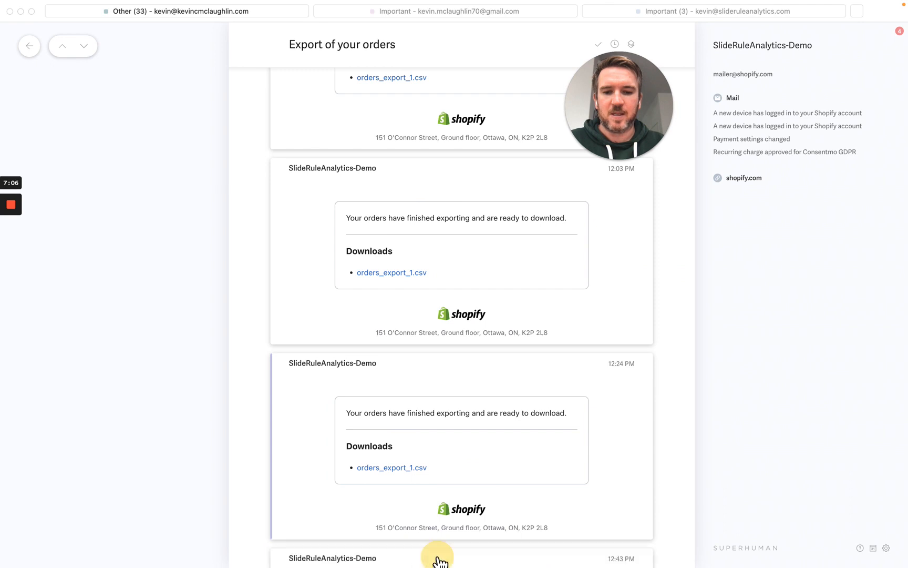
pyautogui.scroll(-5, 476, 414)
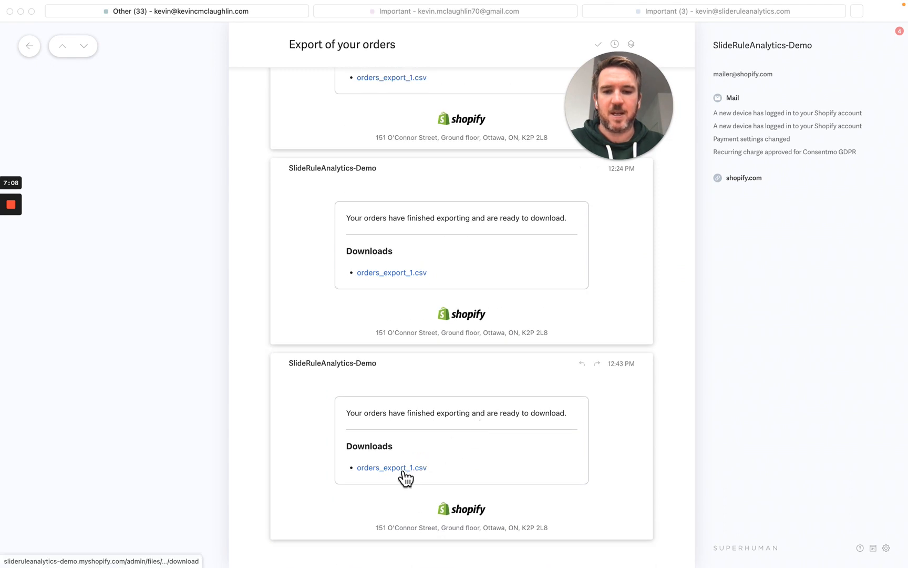
pyautogui.click(403, 469)
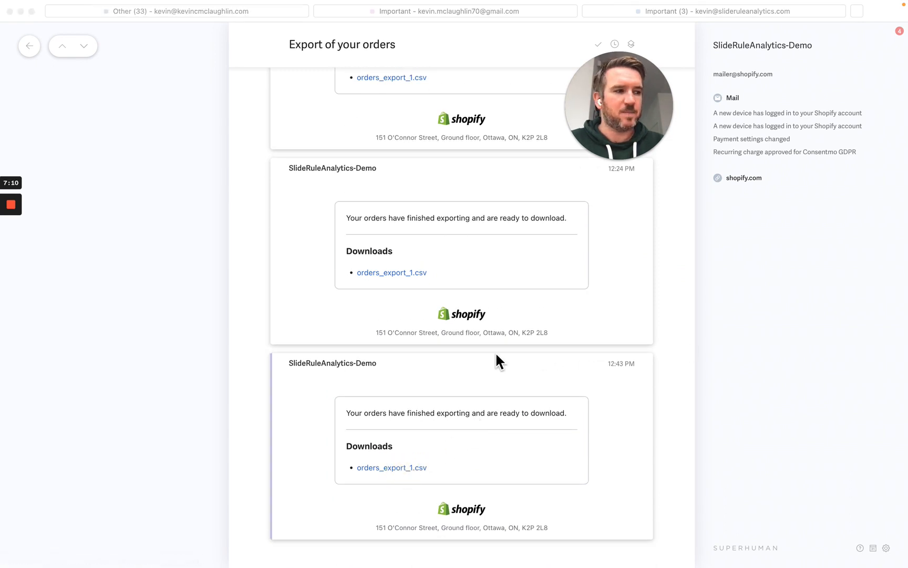
pyautogui.hotkey('ctrl', 'Left')
pyautogui.hotkey('ctrl', 'Left')
pyautogui.hotkey('ctrl', 'Left')
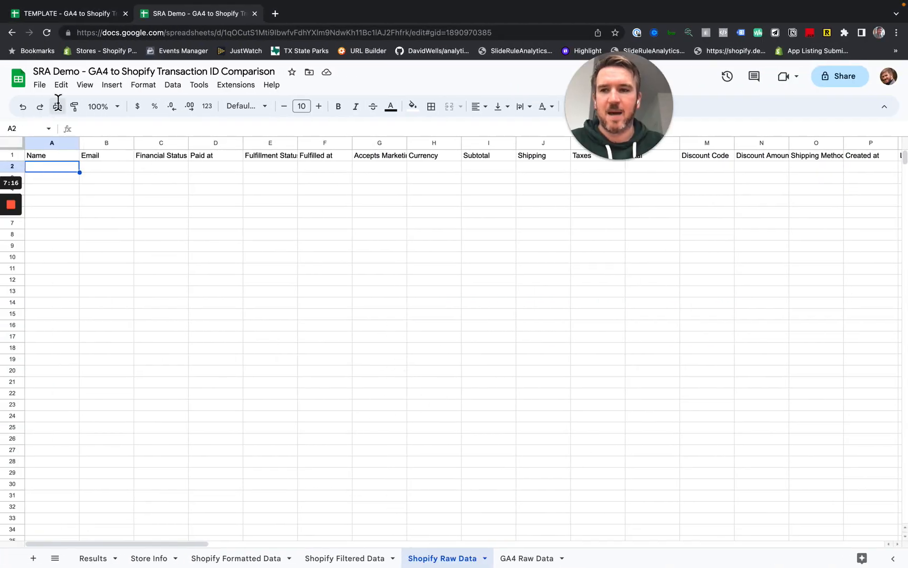
# Import orders_export_1 (2).csv from Downloads into the Shopify Raw Data sheet, using Replace current sheet as the import location
pyautogui.click(40, 86)
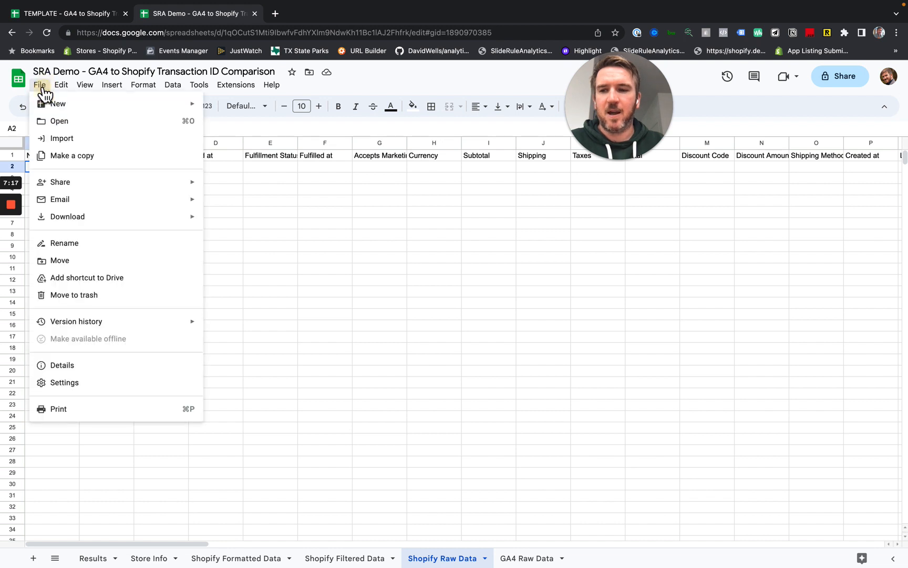
pyautogui.click(94, 137)
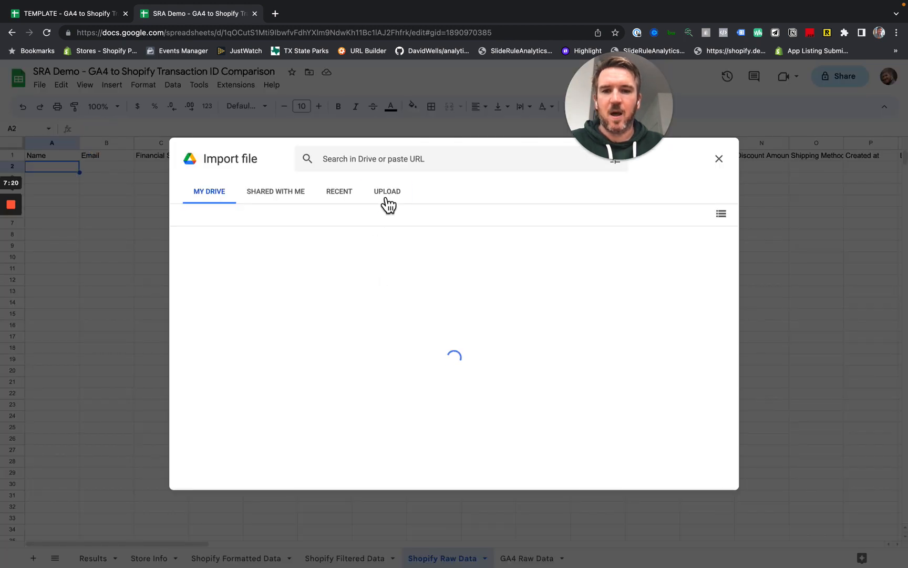
pyautogui.click(386, 195)
pyautogui.click(449, 381)
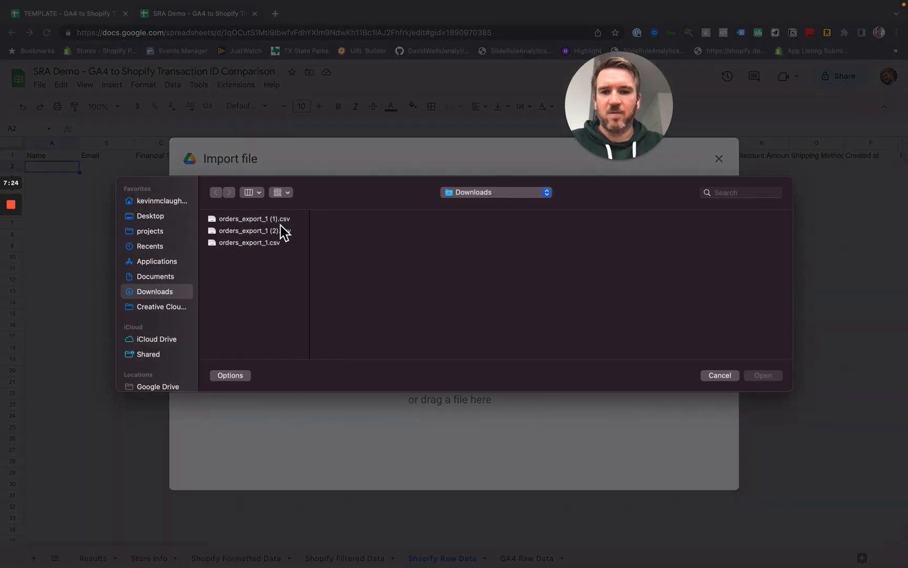
pyautogui.click(284, 232)
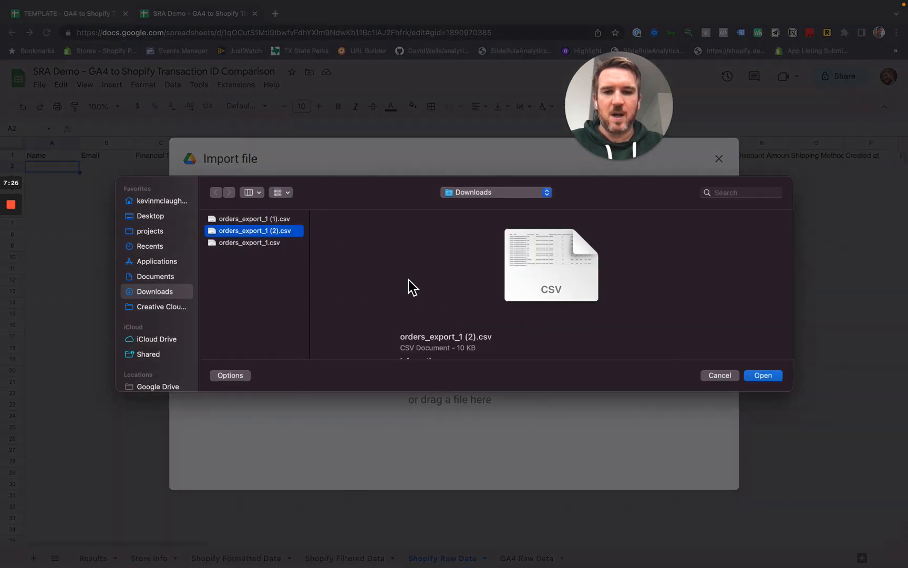
pyautogui.click(771, 378)
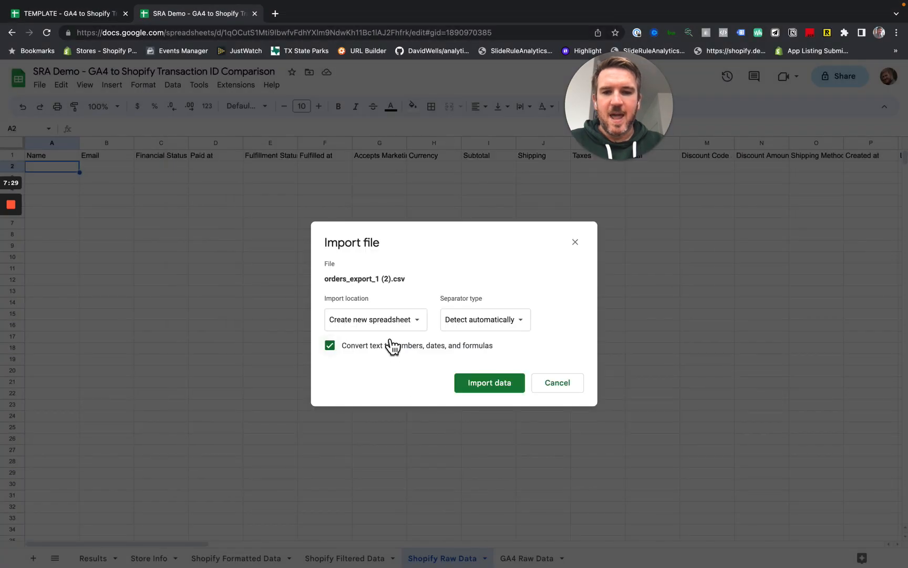
pyautogui.click(390, 322)
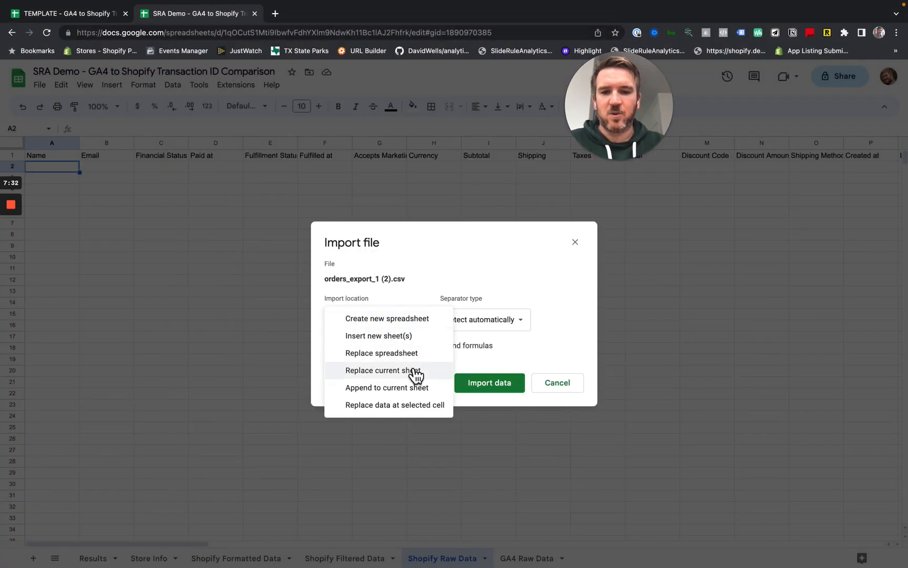
pyautogui.click(397, 371)
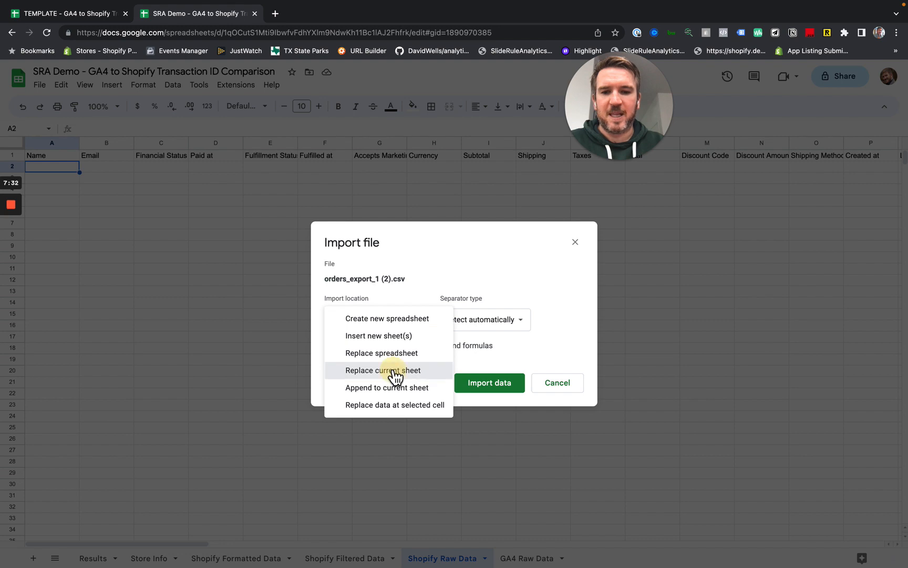
pyautogui.click(483, 386)
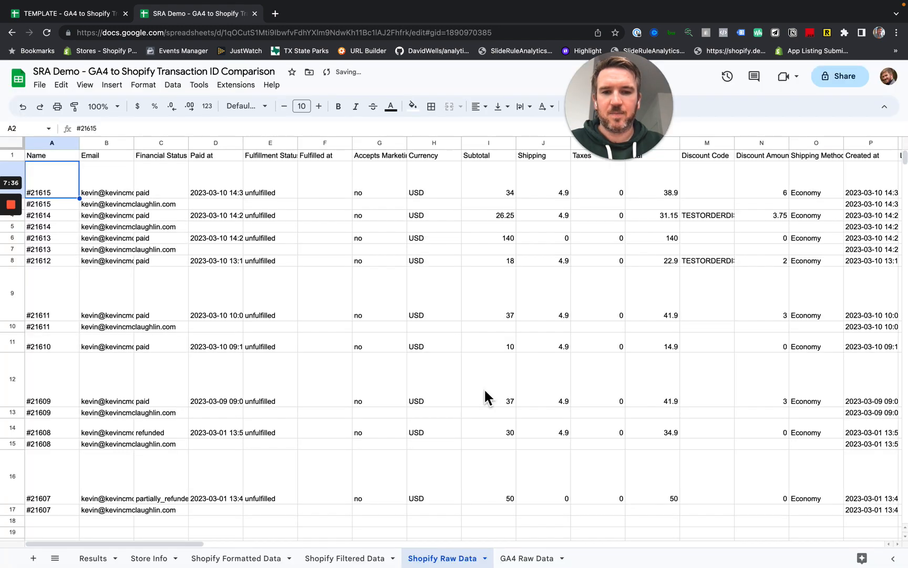
# Review the Shopify orders in the Results sheet, highlighting the Order ID column from M3 to M12
pyautogui.click(93, 559)
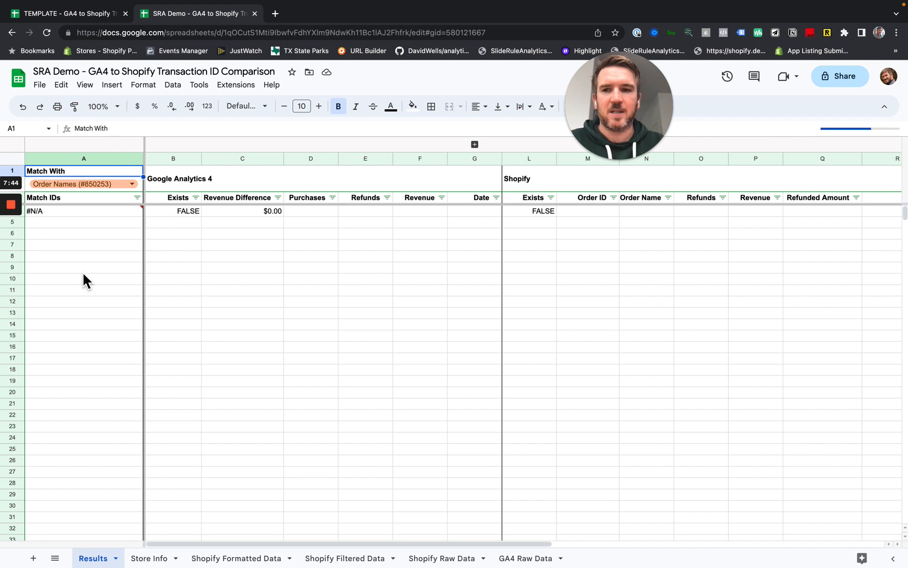
pyautogui.moveTo(11, 231)
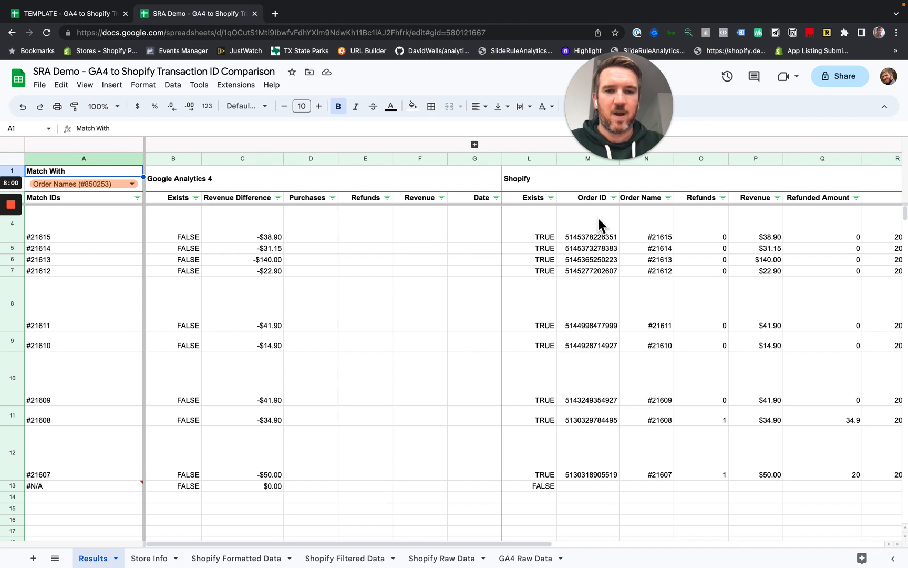
pyautogui.moveTo(588, 200); pyautogui.dragTo(596, 462)
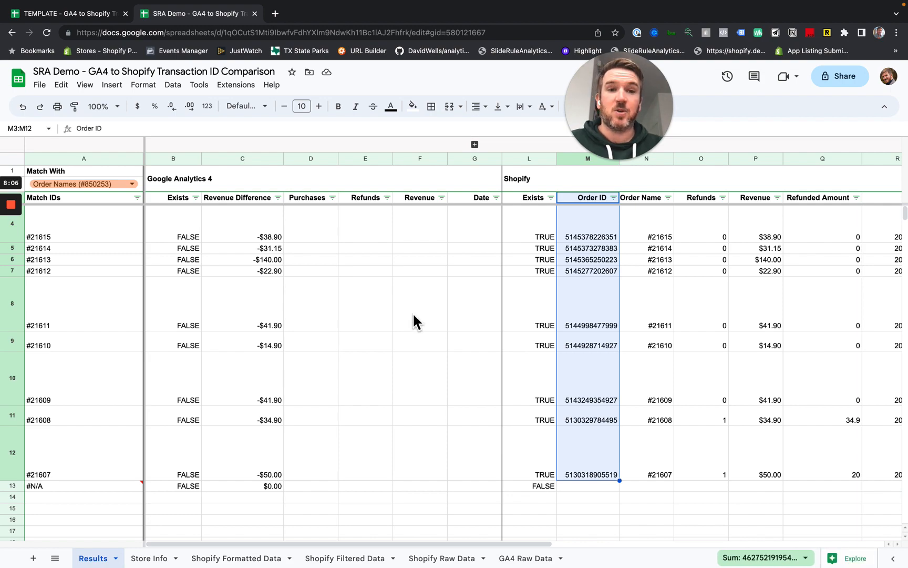
# Switch to Google Analytics, check the list of accounts and properties, and create a blank exploration in the Shopify GA4 Plugin property
pyautogui.hotkey('ctrl', 'Right')
pyautogui.hotkey('ctrl', 'Right')
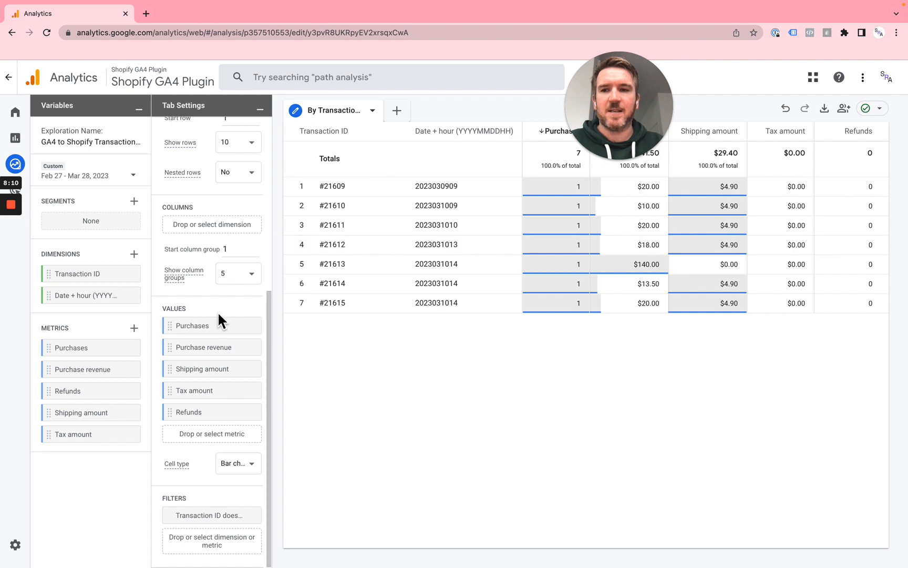
pyautogui.scroll(5, 217, 311)
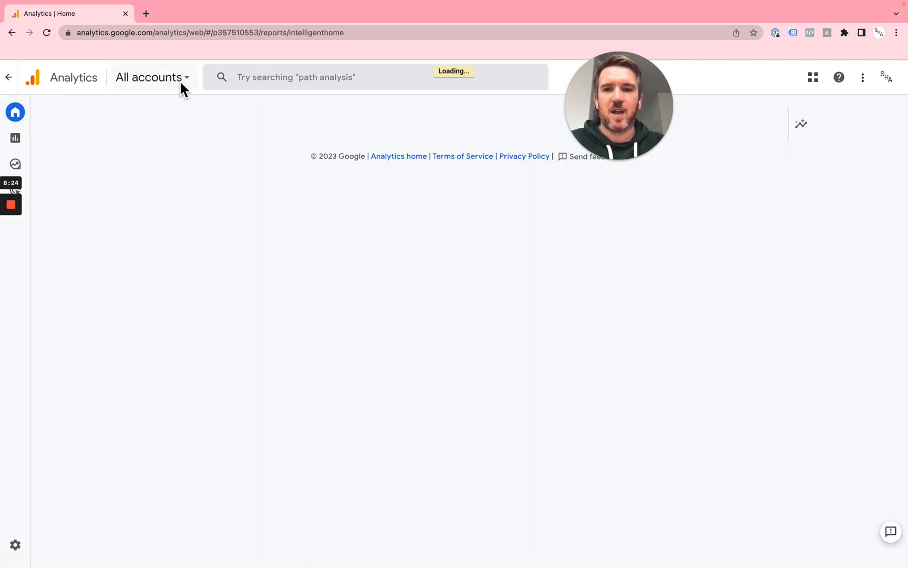
pyautogui.click(181, 87)
pyautogui.scroll(-4, 184, 265)
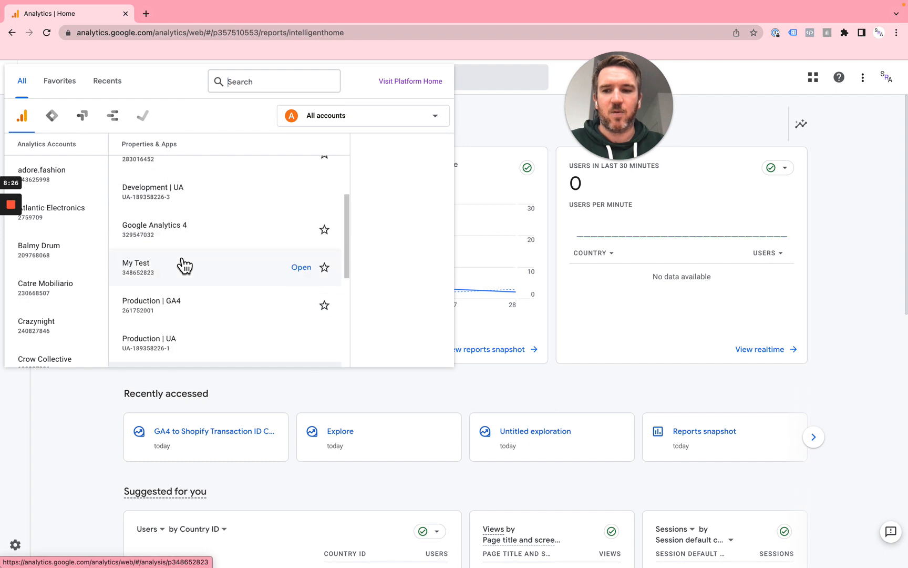
pyautogui.click(194, 278)
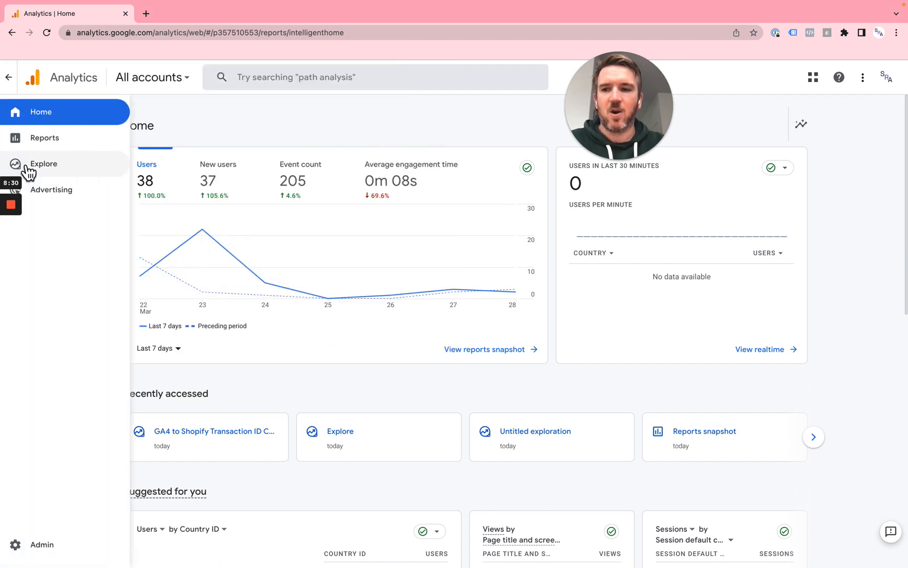
pyautogui.click(28, 166)
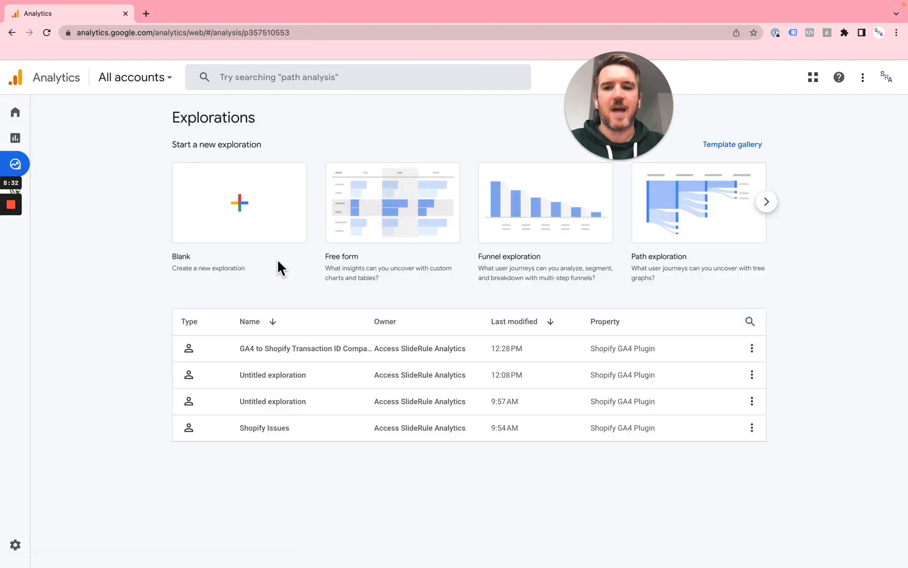
pyautogui.click(244, 226)
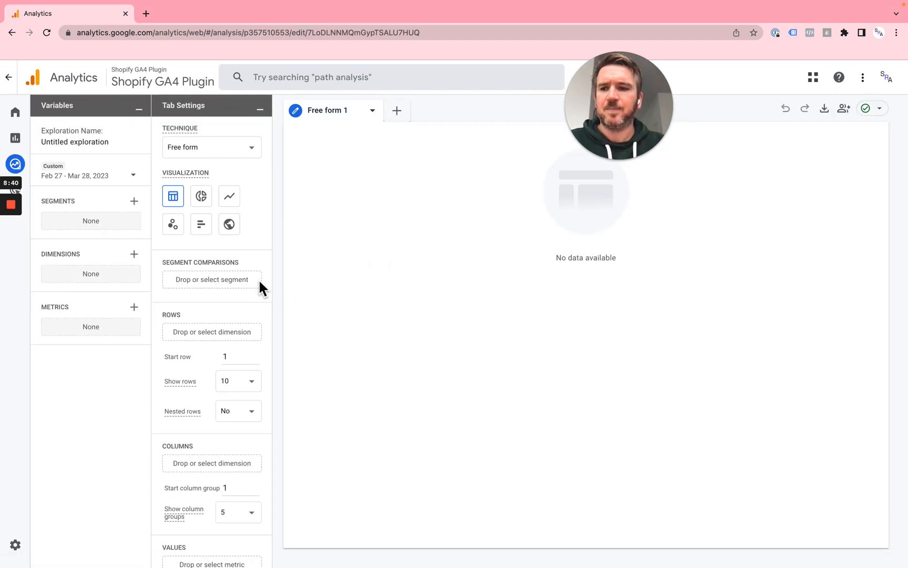
# Import the Transaction ID and Date + hour (YYYYMMDDHH) dimensions into the exploration
pyautogui.click(135, 254)
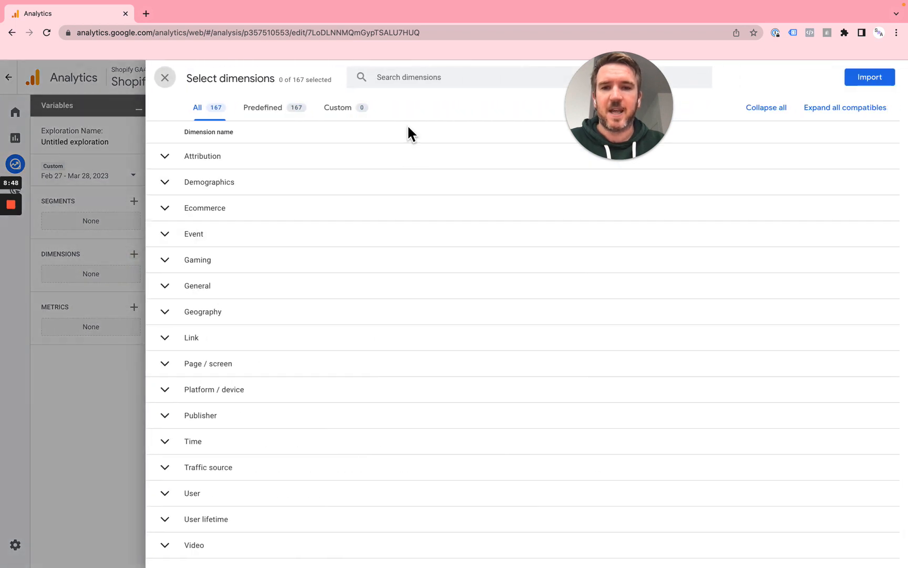
pyautogui.click(421, 84)
pyautogui.write('trans')
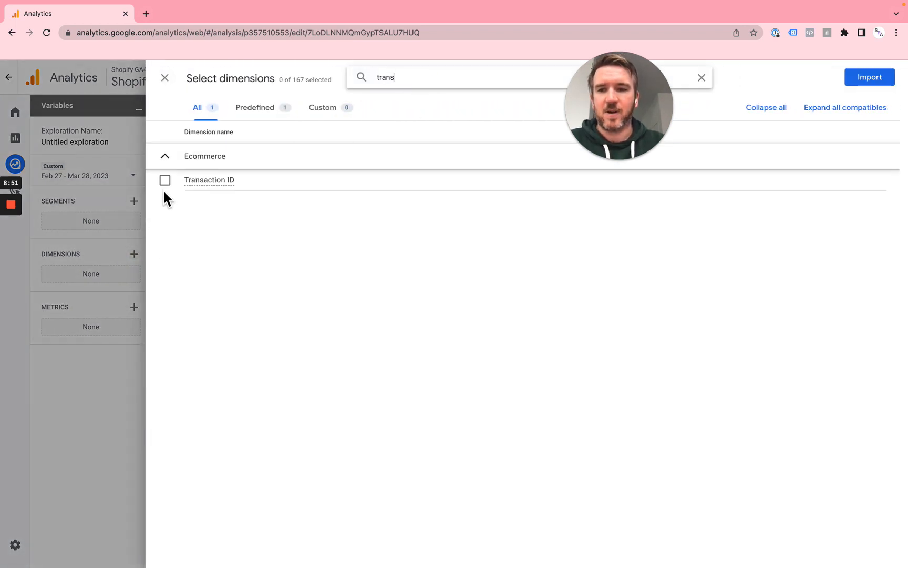
pyautogui.click(165, 180)
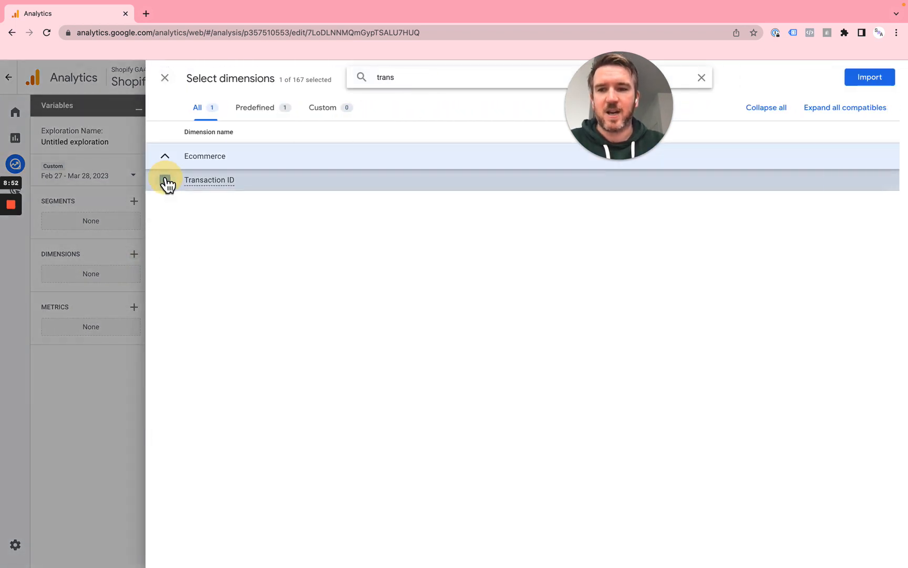
pyautogui.doubleClick(393, 82)
pyautogui.press('BackSpace')
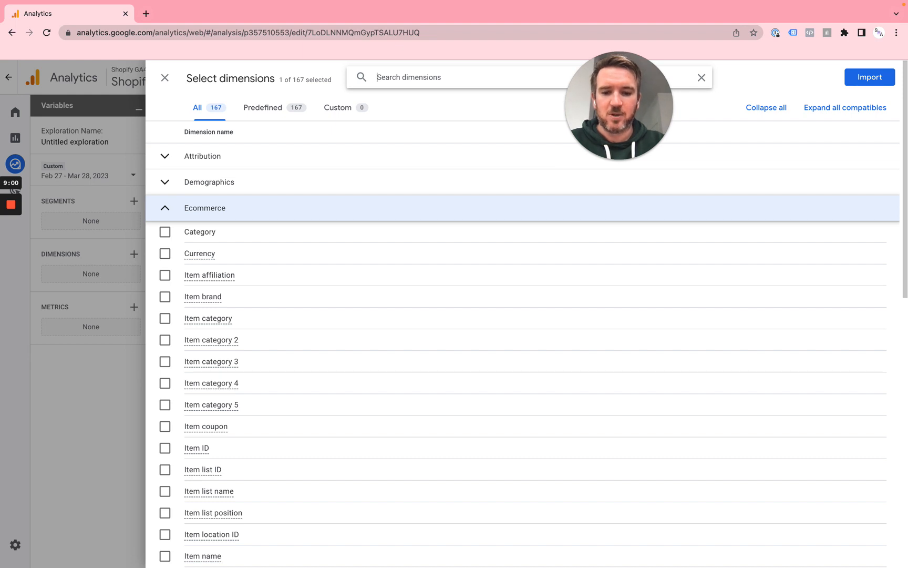
pyautogui.write('date')
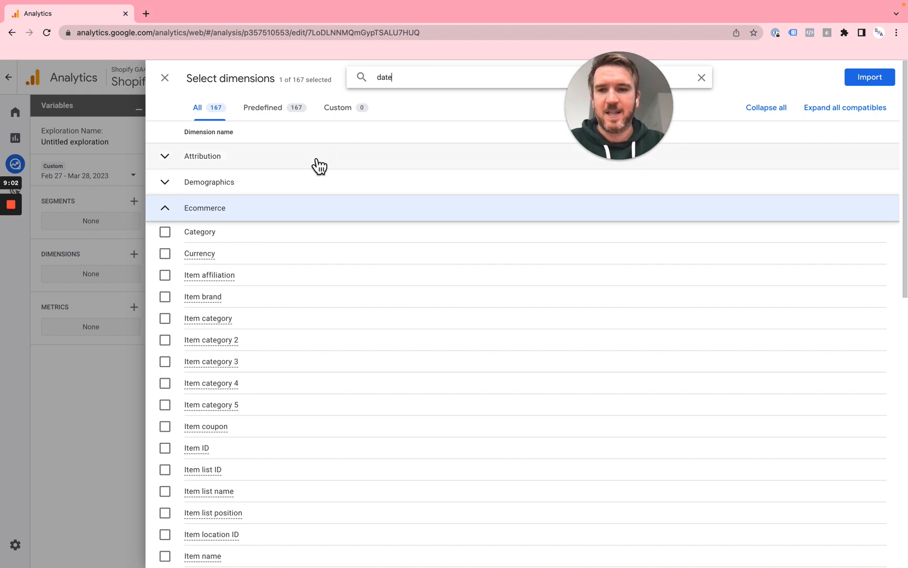
pyautogui.click(165, 202)
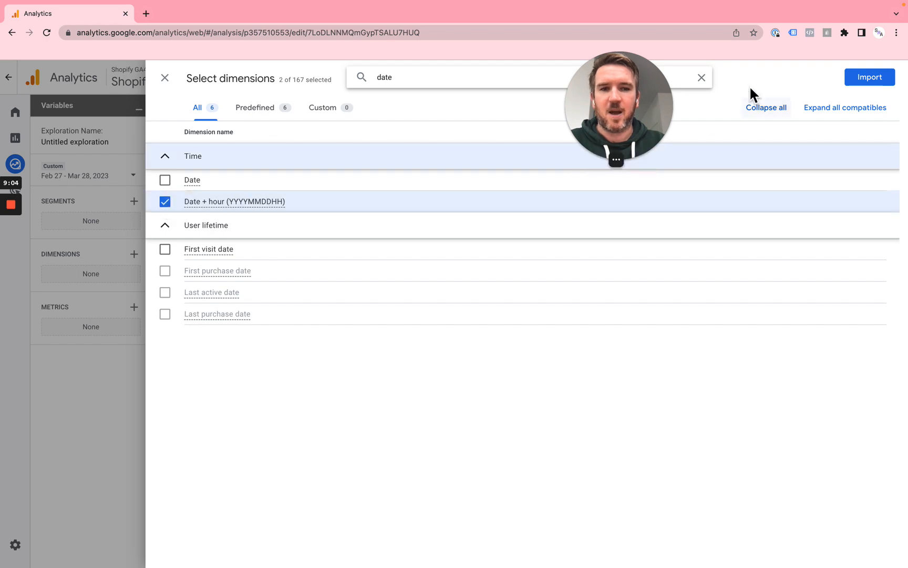
pyautogui.click(859, 80)
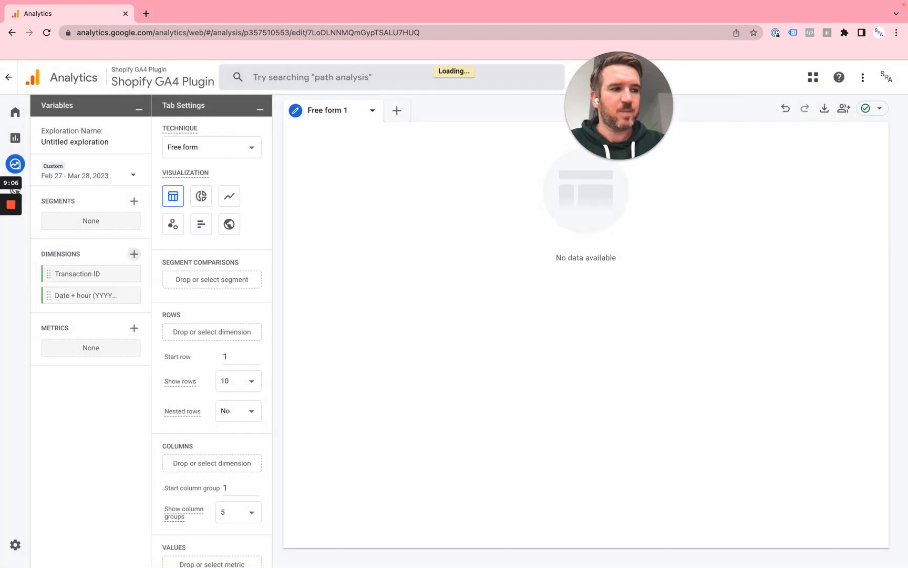
# Open the exploration's metric selection, search for purch, and select Purchases and Purchase revenue
pyautogui.click(134, 327)
pyautogui.click(135, 329)
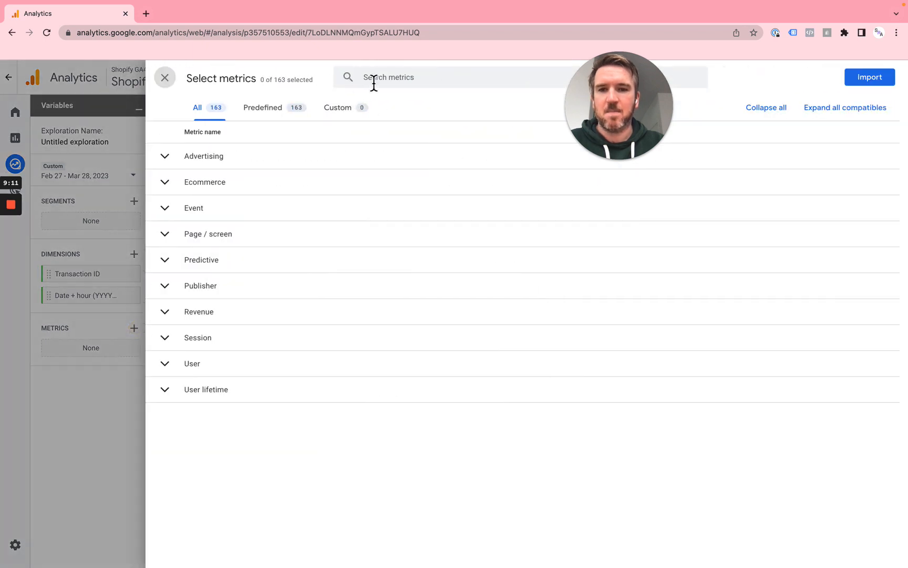
pyautogui.click(373, 83)
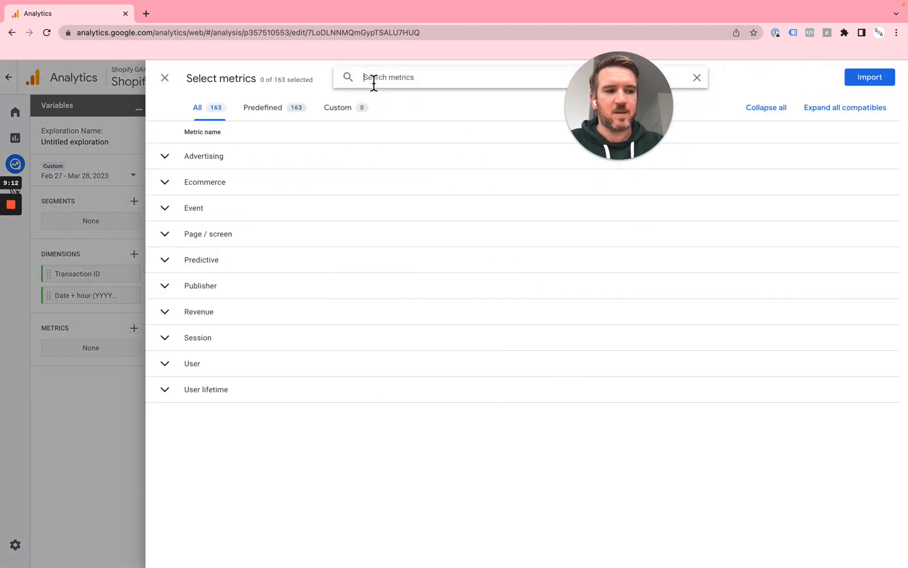
pyautogui.write('purch')
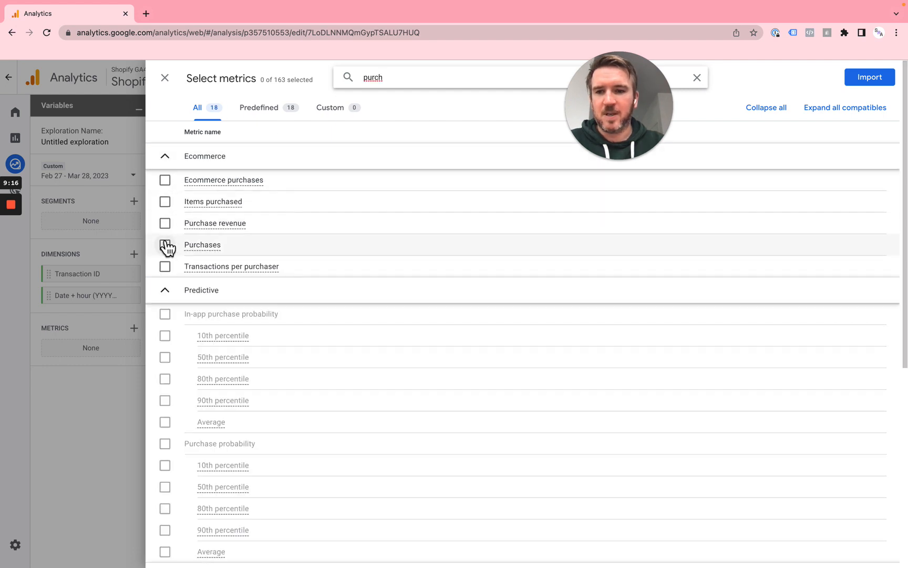
pyautogui.click(165, 244)
pyautogui.click(165, 223)
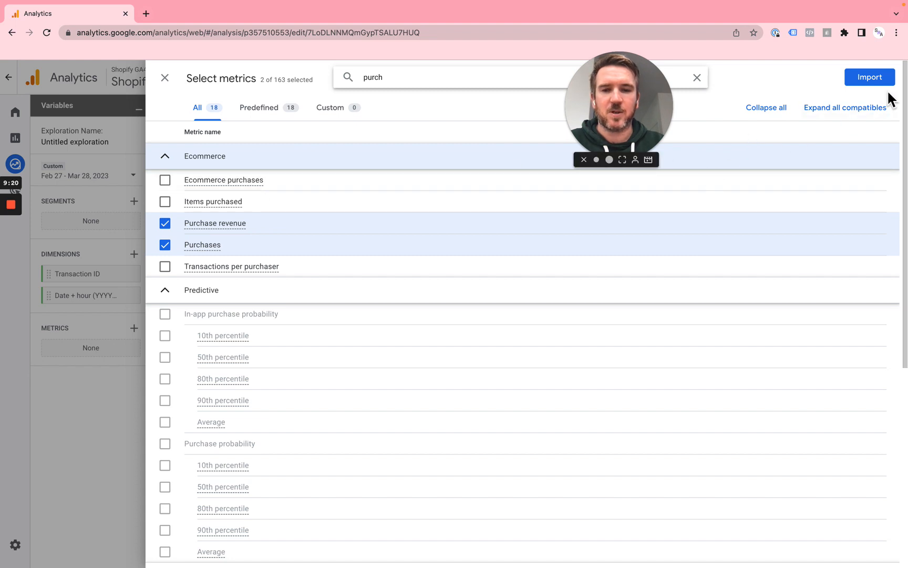
# Add Refunds, Shipping amount and Tax amount to the metric selection, and import the selected metrics into the exploration
pyautogui.doubleClick(369, 76)
pyautogui.write('refun')
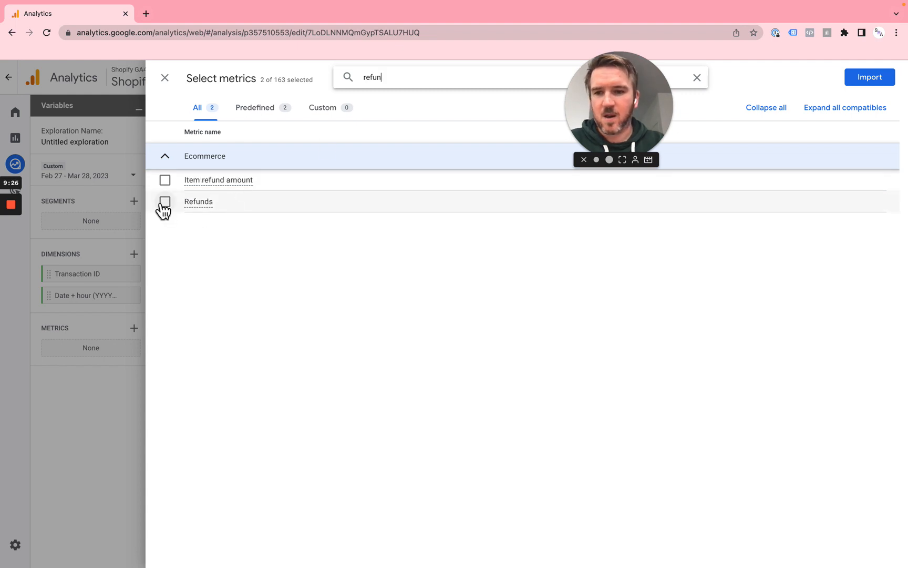
pyautogui.click(165, 202)
pyautogui.doubleClick(370, 77)
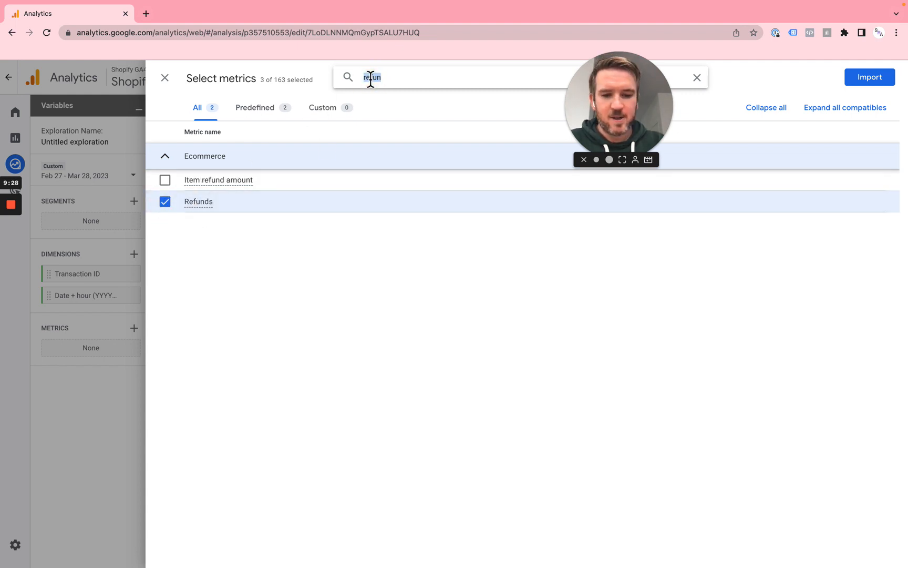
pyautogui.write('shipp')
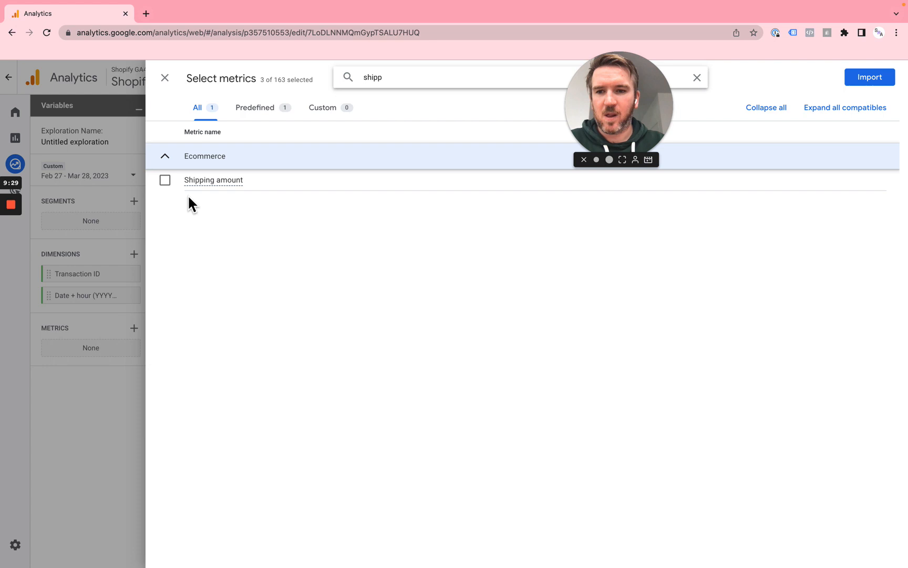
pyautogui.click(164, 180)
pyautogui.doubleClick(371, 78)
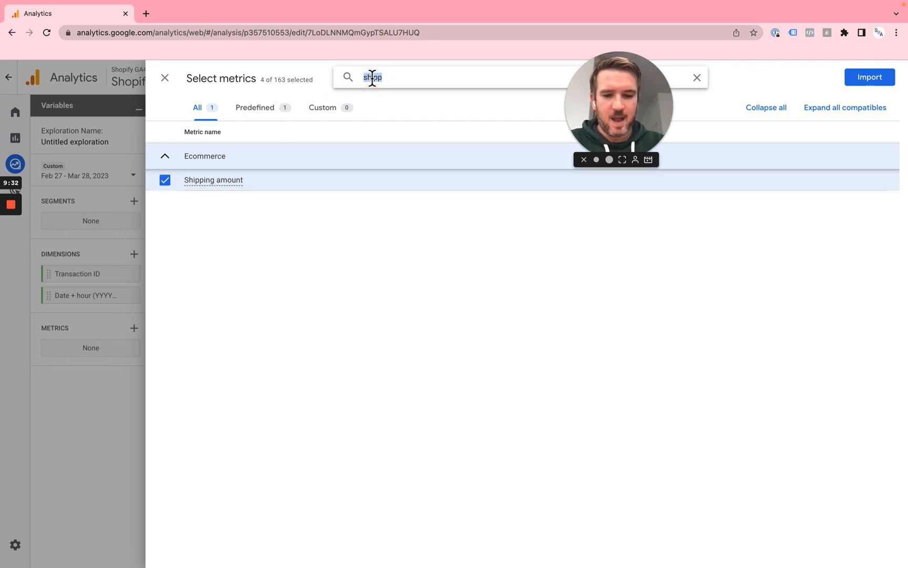
pyautogui.write('tax')
pyautogui.click(164, 180)
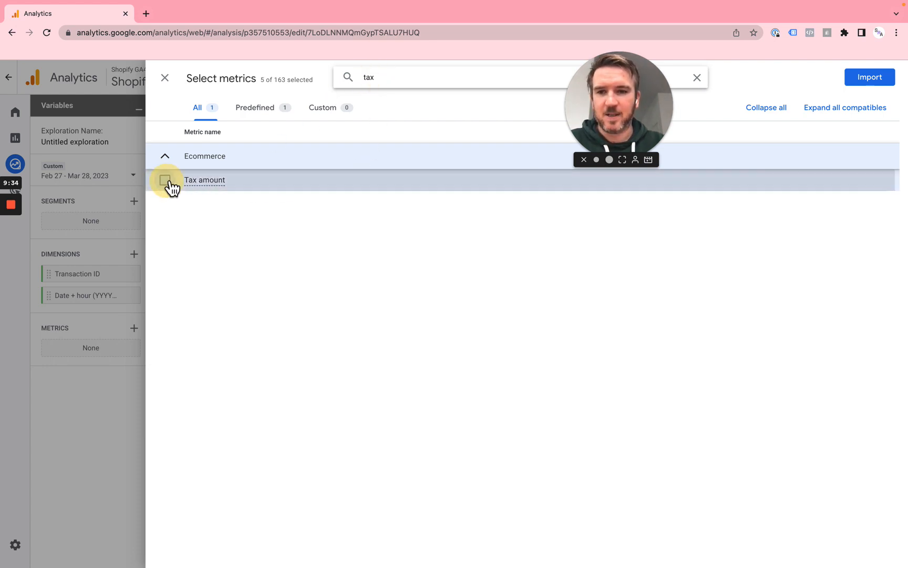
pyautogui.click(857, 82)
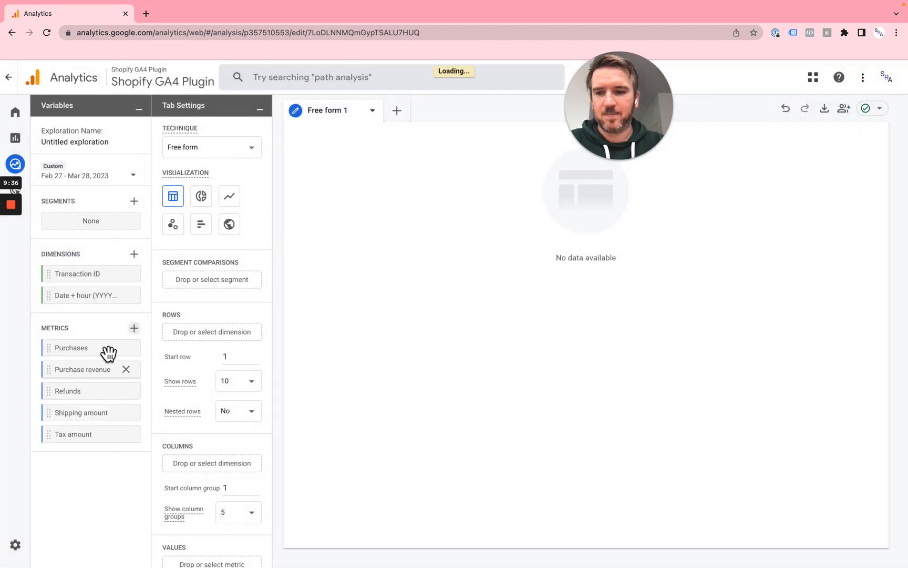
pyautogui.scroll(-2, 167, 348)
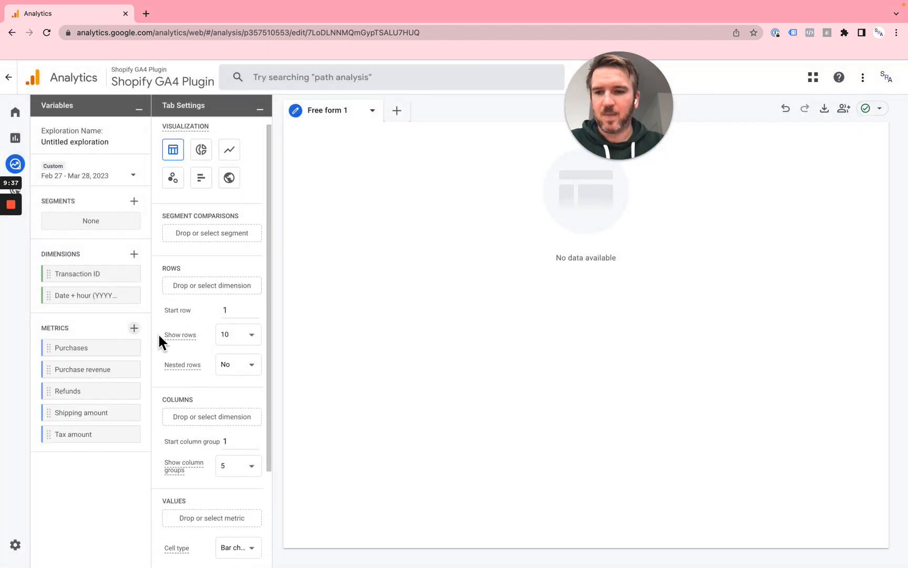
# Add the Transaction ID and Date + hour (YYYYMMDDHH) dimensions to the exploration's rows
pyautogui.click(100, 277)
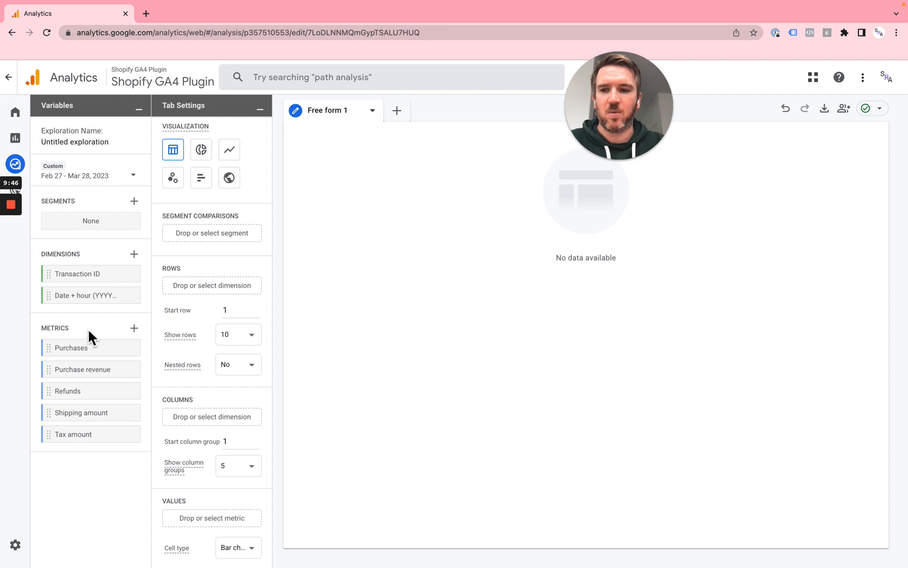
pyautogui.moveTo(75, 274); pyautogui.dragTo(175, 285)
pyautogui.moveTo(77, 293); pyautogui.dragTo(179, 309)
# Add Purchases, Purchase revenue, Shipping amount, Tax amount and Refunds as the exploration's values
pyautogui.scroll(-3, 218, 435)
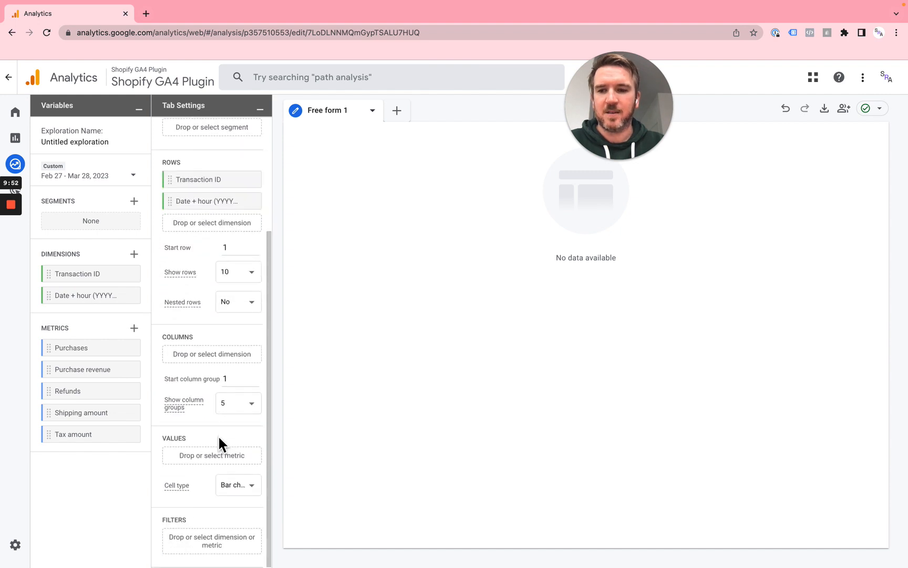
pyautogui.moveTo(94, 349); pyautogui.dragTo(199, 455)
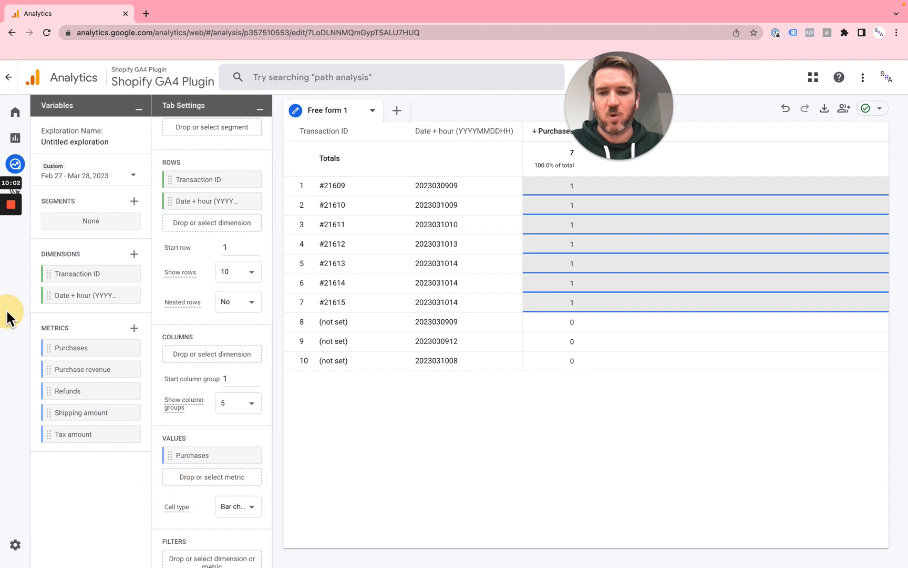
pyautogui.moveTo(67, 370); pyautogui.dragTo(176, 482)
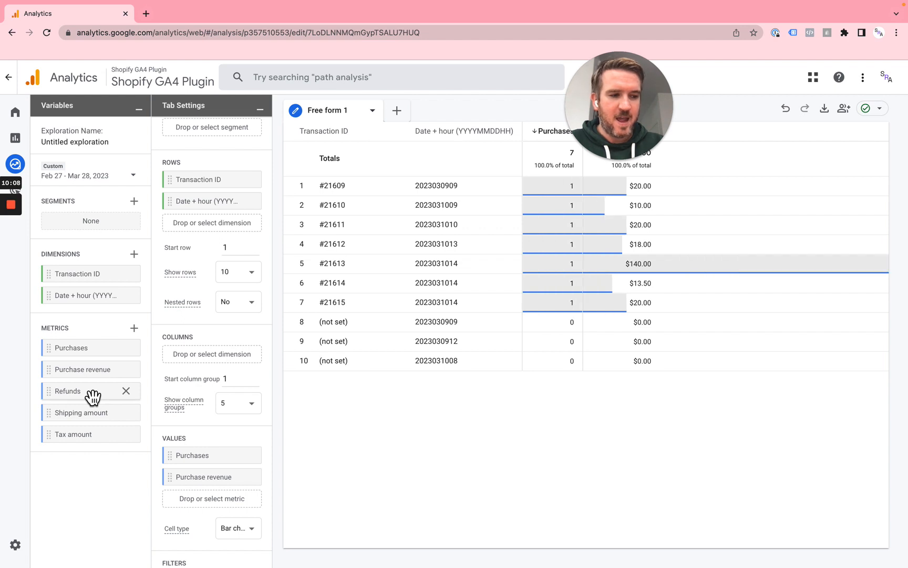
pyautogui.moveTo(82, 391); pyautogui.dragTo(212, 497)
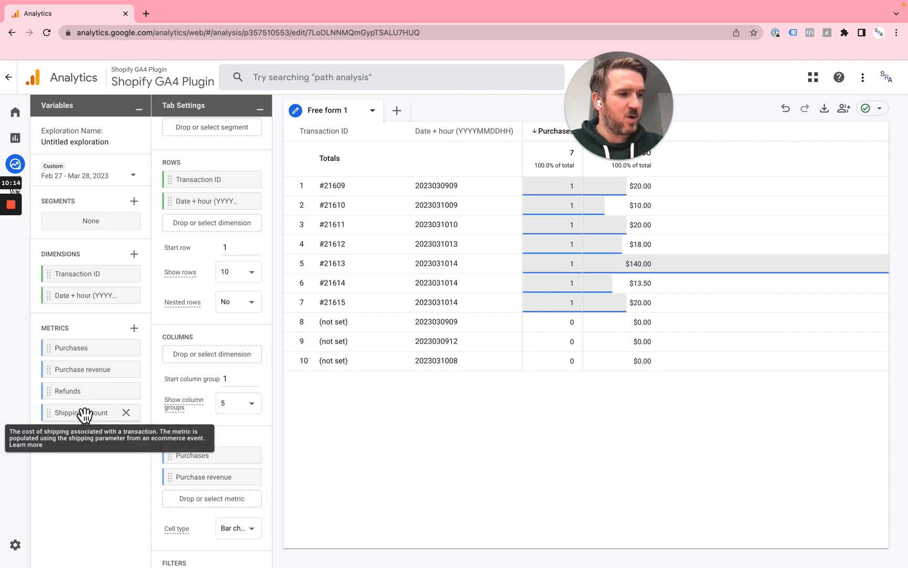
pyautogui.moveTo(84, 415); pyautogui.dragTo(197, 500)
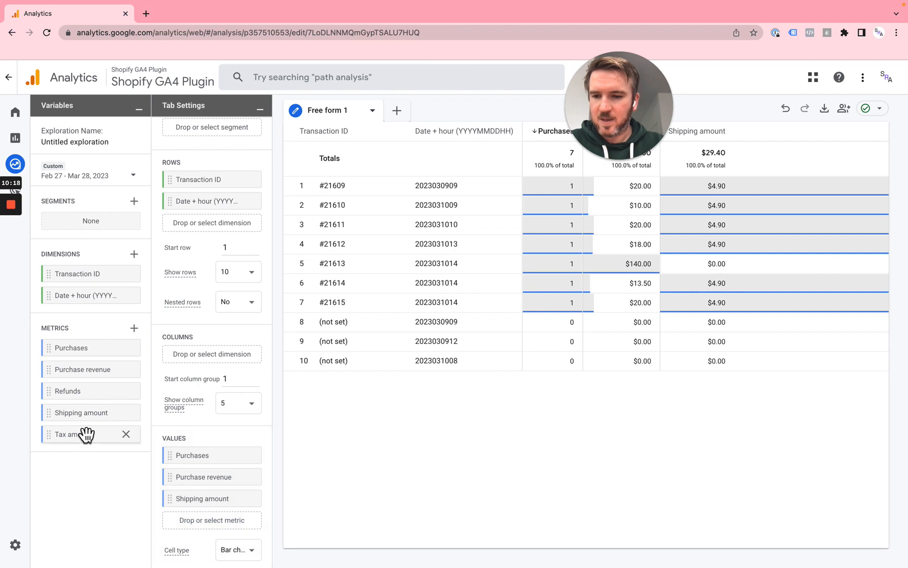
pyautogui.moveTo(86, 434); pyautogui.dragTo(199, 507)
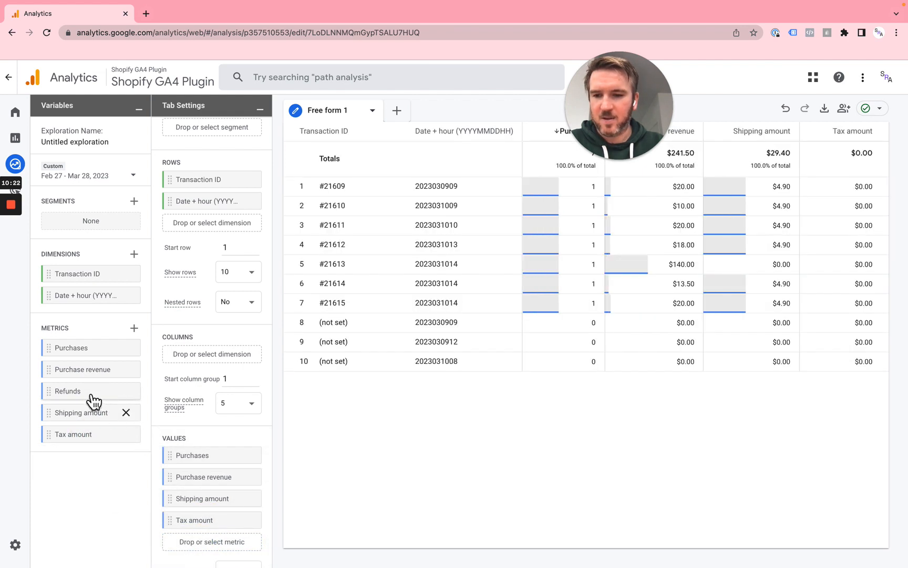
pyautogui.moveTo(91, 391); pyautogui.dragTo(214, 542)
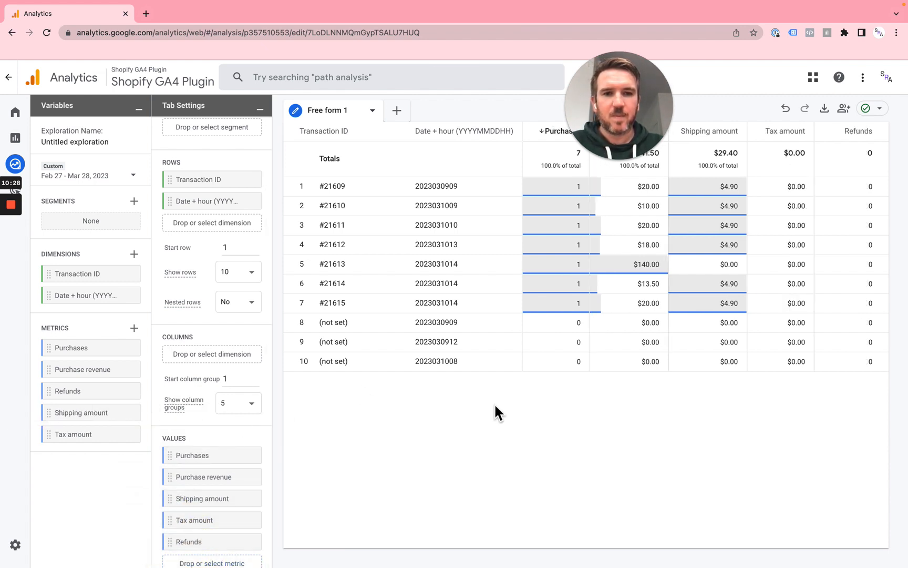
pyautogui.moveTo(612, 96); pyautogui.dragTo(668, 42)
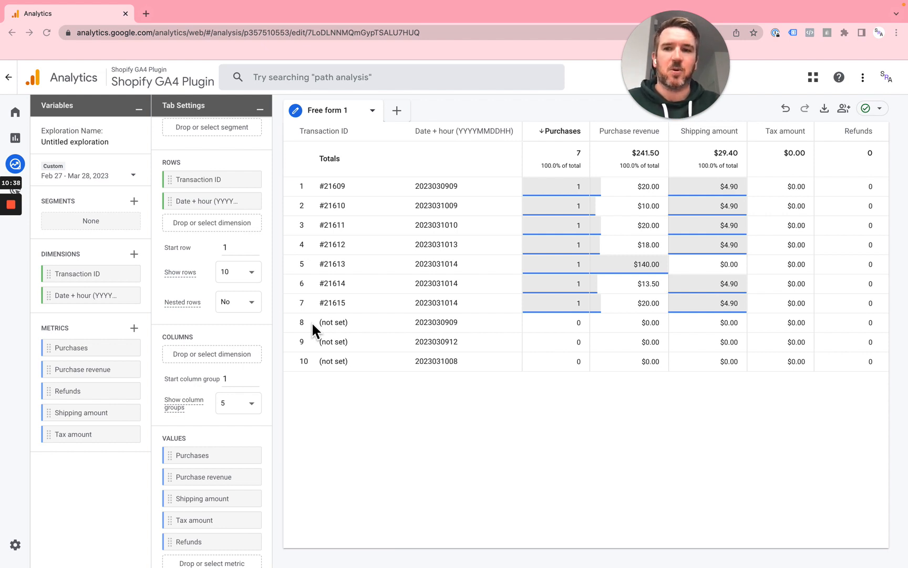
# Name the exploration GA4 to Shopify Transaction ID Comparison, copied from the comparison spreadsheet's title, and rename its Free form 1 tab By Transaction ID
pyautogui.doubleClick(95, 141)
pyautogui.moveTo(98, 142); pyautogui.dragTo(55, 142)
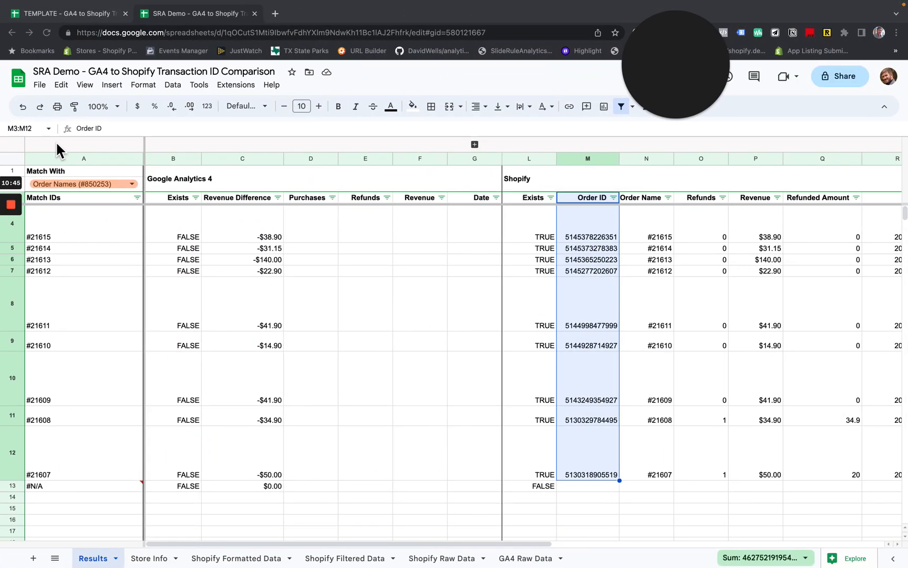
pyautogui.click(91, 71)
pyautogui.moveTo(91, 72); pyautogui.dragTo(232, 72)
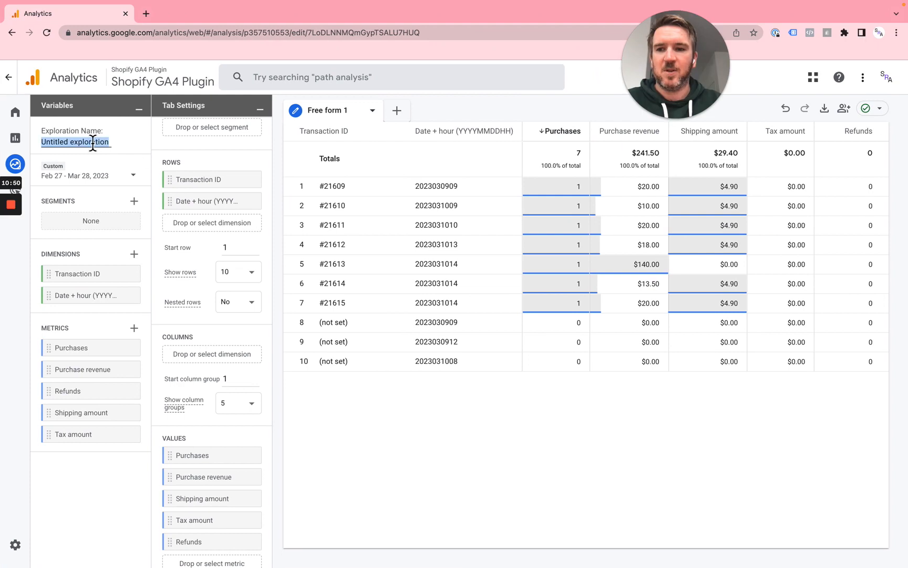
pyautogui.write('GA4 to Shopify Transaction ID Comparison')
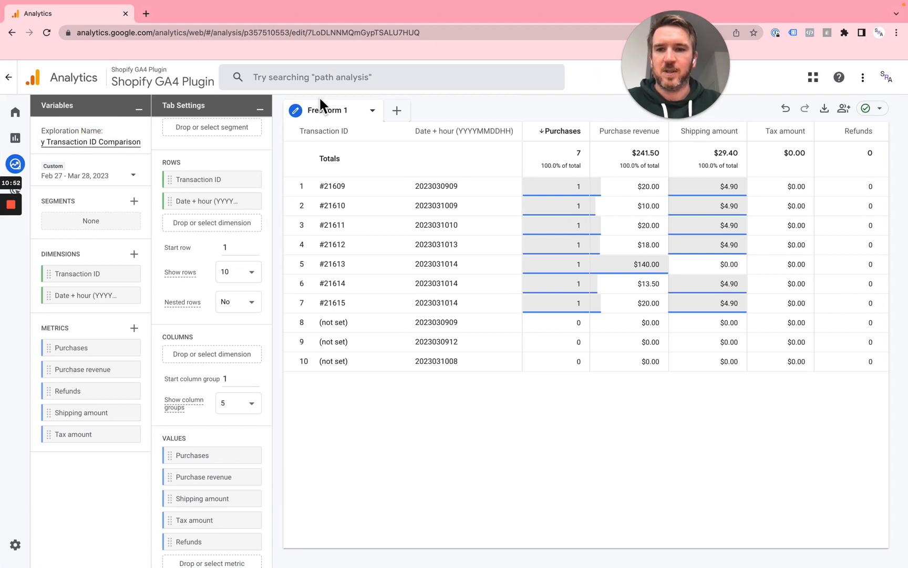
pyautogui.press('Return')
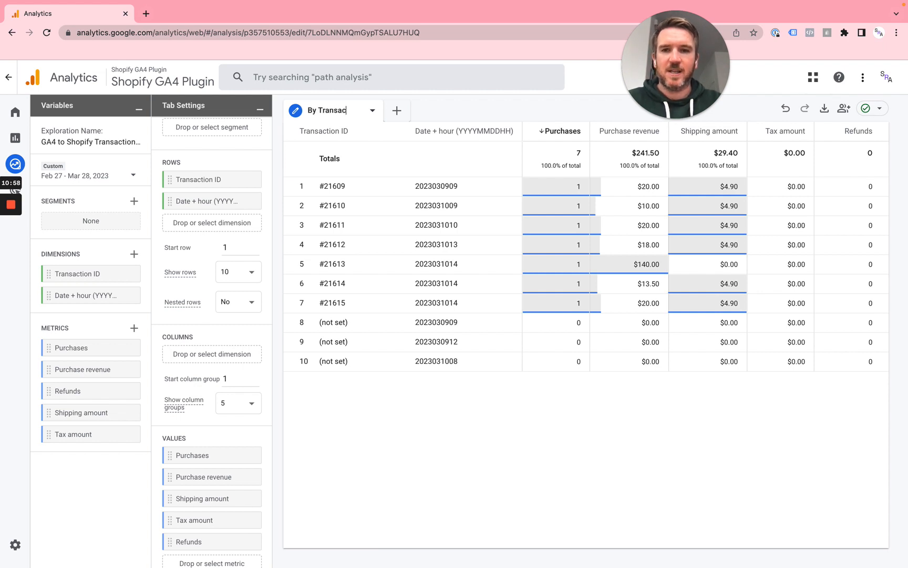
pyautogui.write('By Transaction ID')
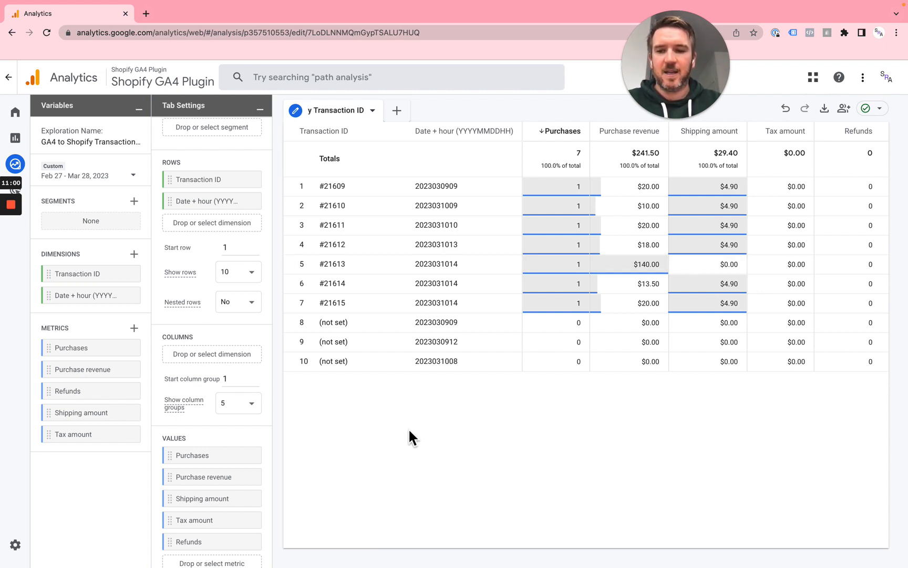
pyautogui.click(409, 428)
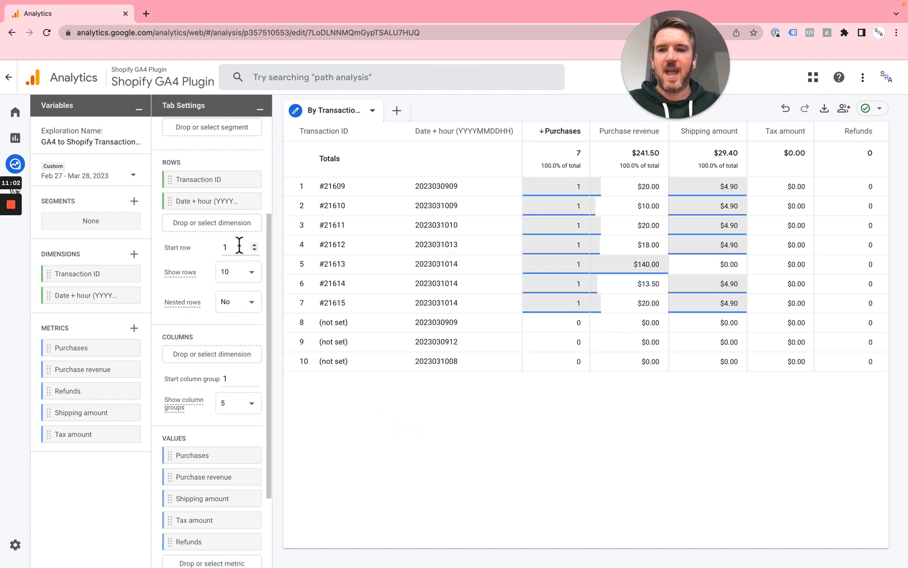
# Set the exploration's custom date range to Mar 1 – Mar 27, 2023 and apply it
pyautogui.scroll(3, 239, 245)
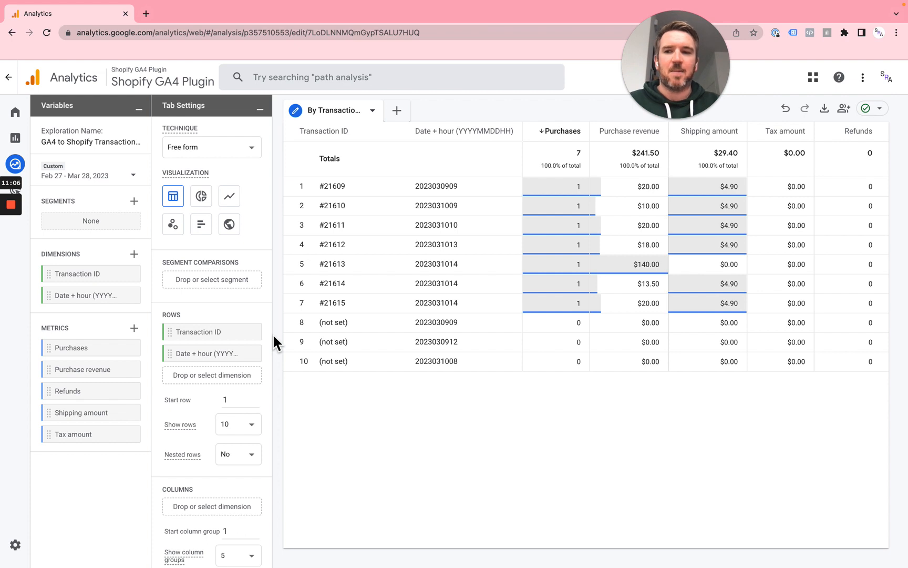
pyautogui.click(131, 177)
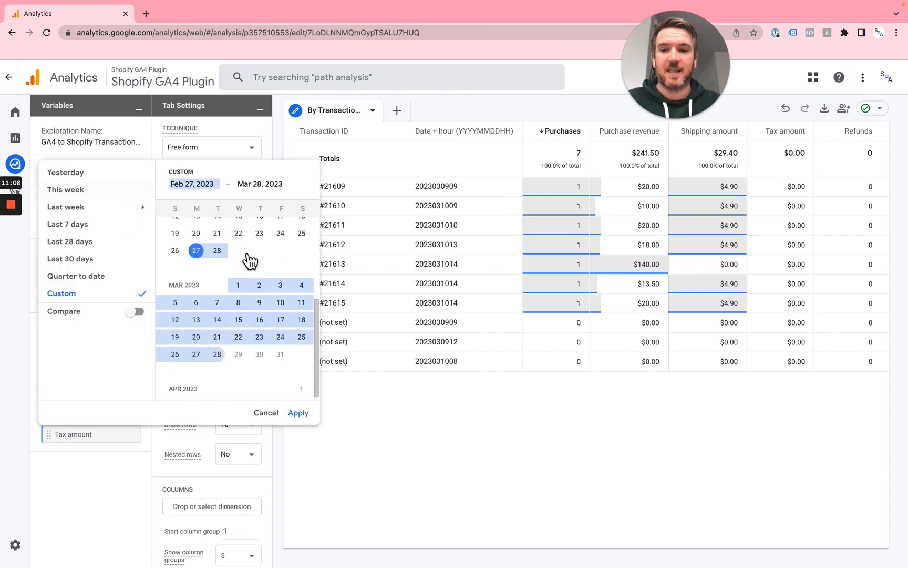
pyautogui.click(238, 285)
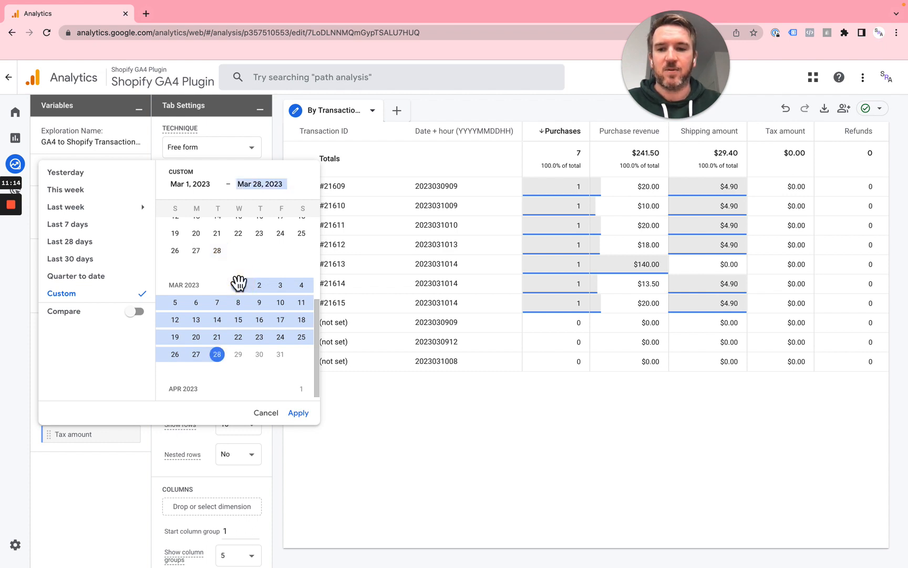
pyautogui.click(176, 354)
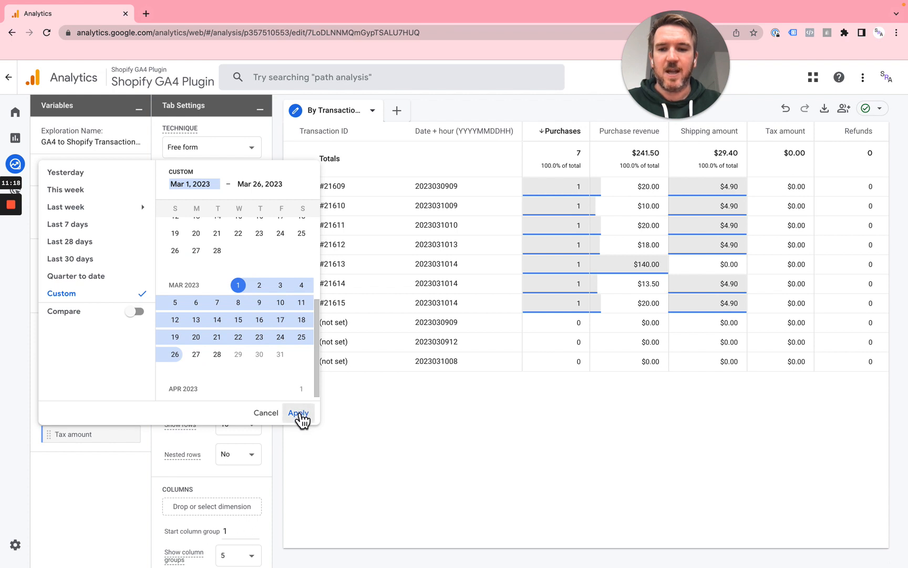
pyautogui.click(196, 355)
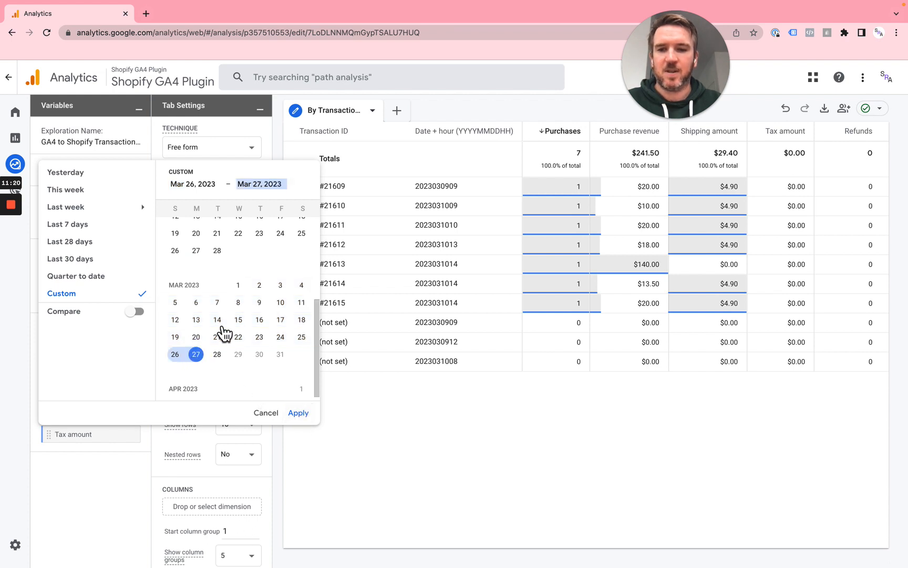
pyautogui.click(238, 286)
pyautogui.click(196, 354)
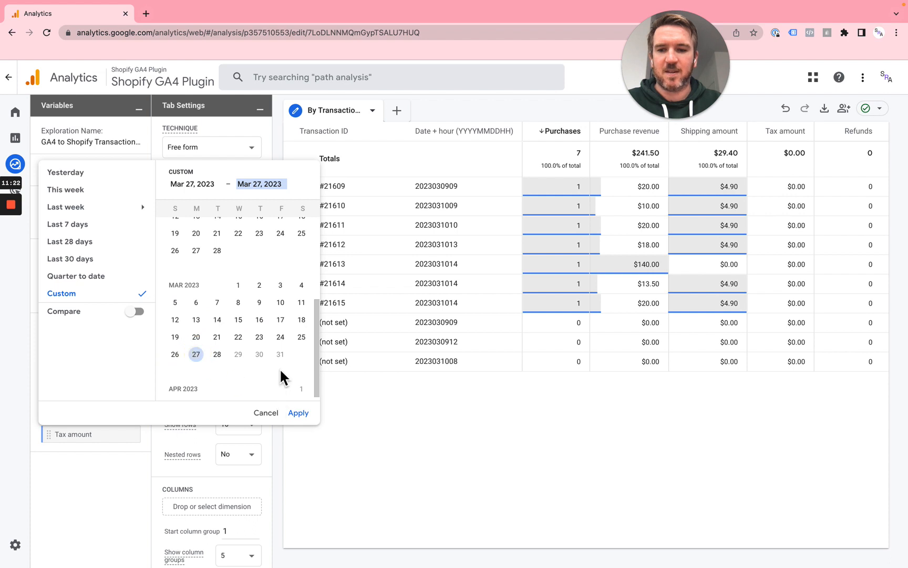
pyautogui.click(238, 284)
pyautogui.click(196, 353)
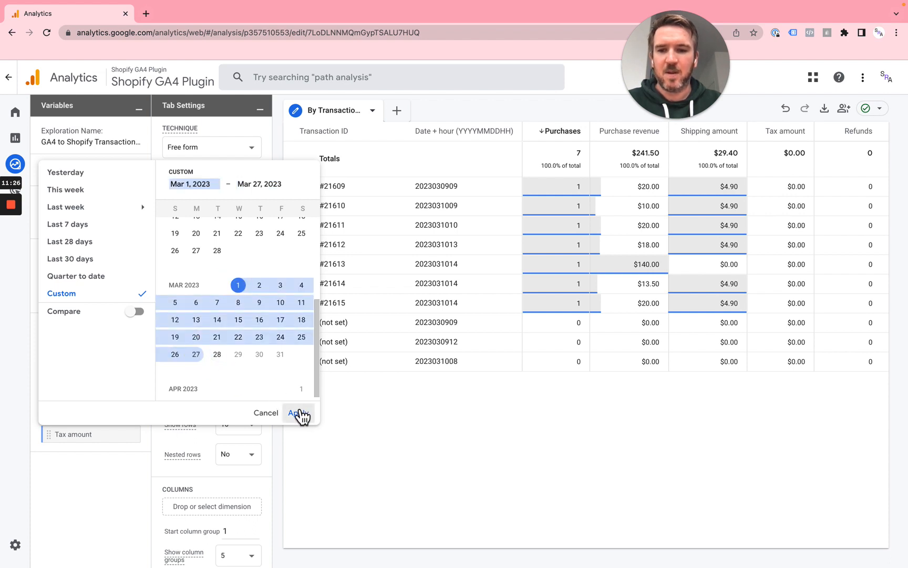
pyautogui.click(298, 413)
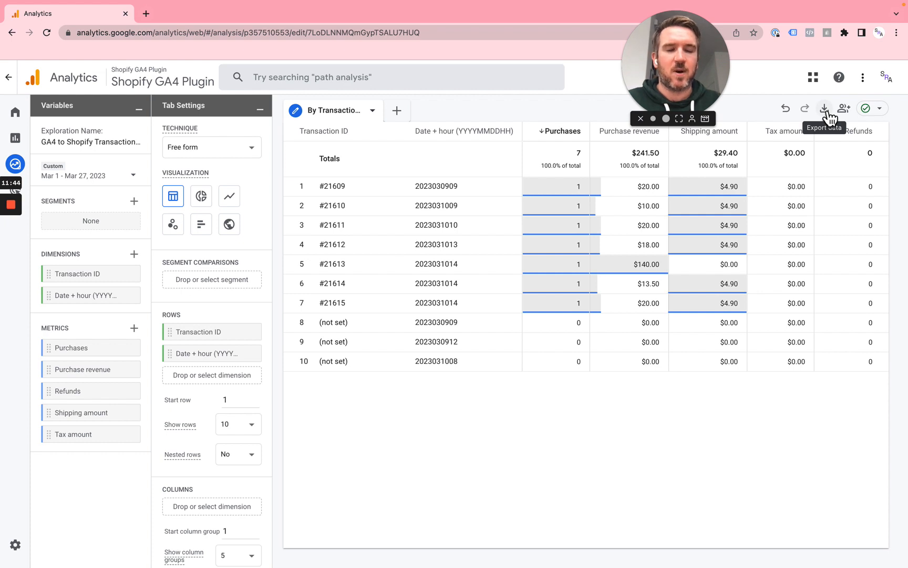
# Export the exploration data to Google Sheets and import it into a new spreadsheet
pyautogui.click(824, 109)
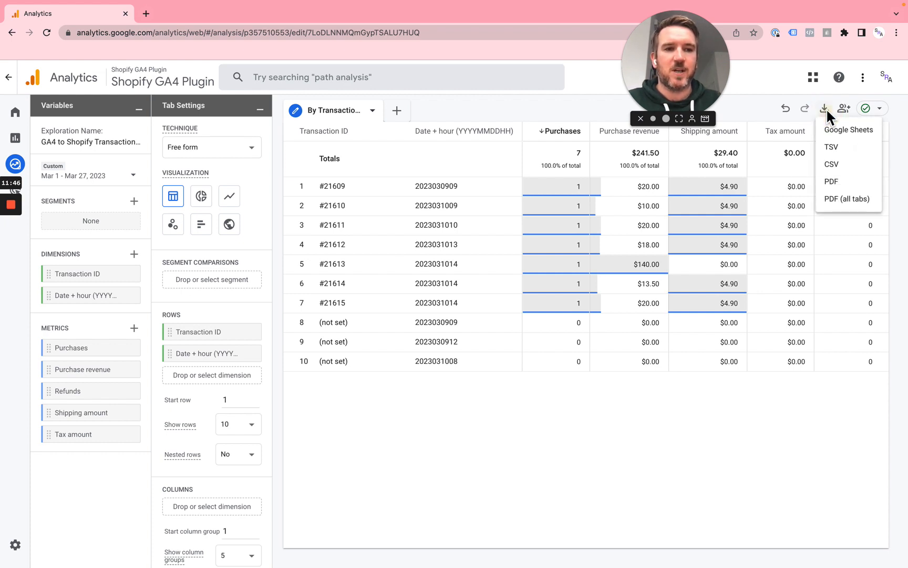
pyautogui.click(846, 132)
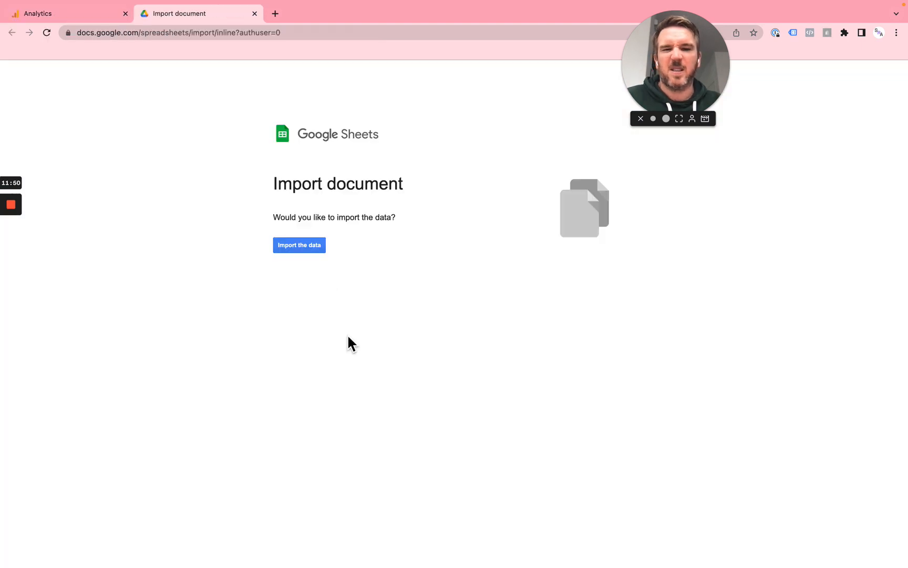
pyautogui.click(294, 246)
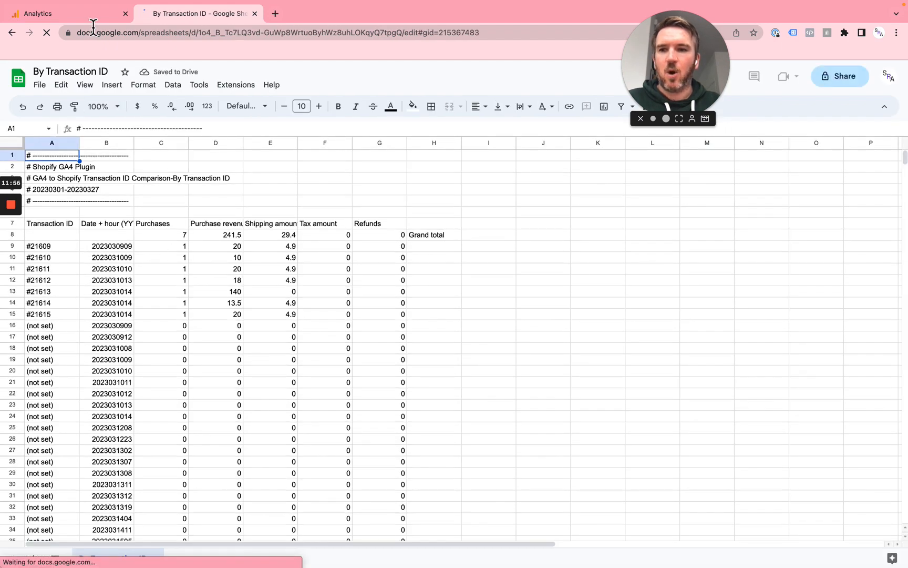
# Return to the Analytics exploration and apply a filter where Transaction ID does not exactly match (not set)
pyautogui.click(89, 14)
pyautogui.scroll(-5, 172, 456)
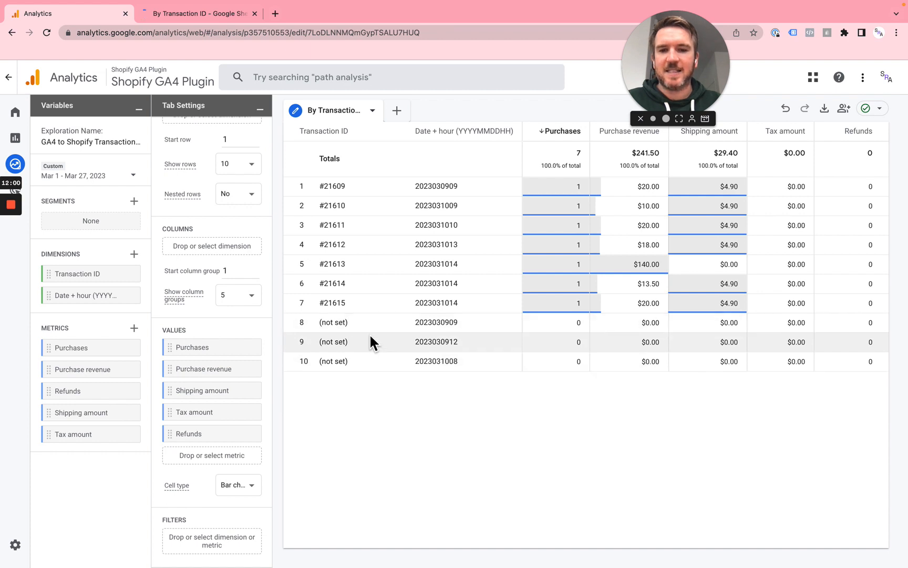
pyautogui.click(206, 541)
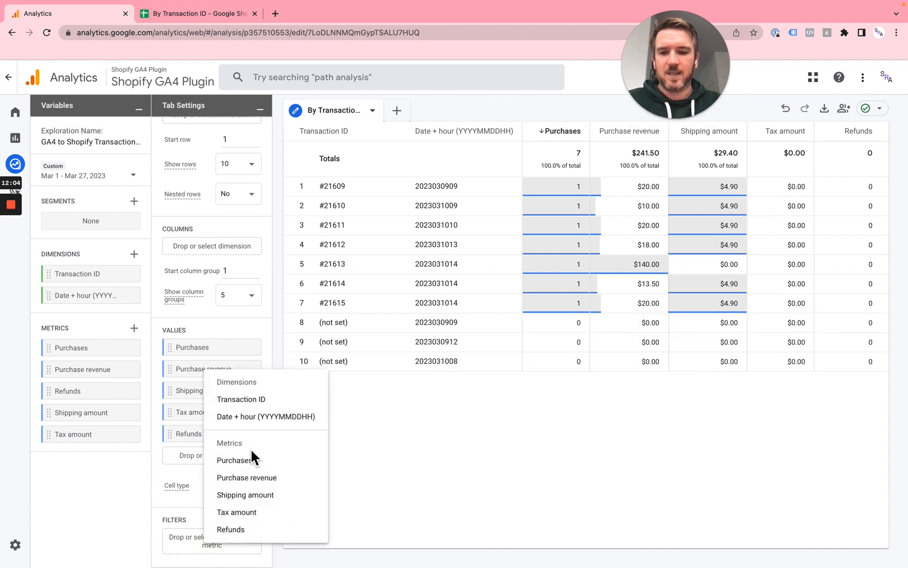
pyautogui.click(258, 401)
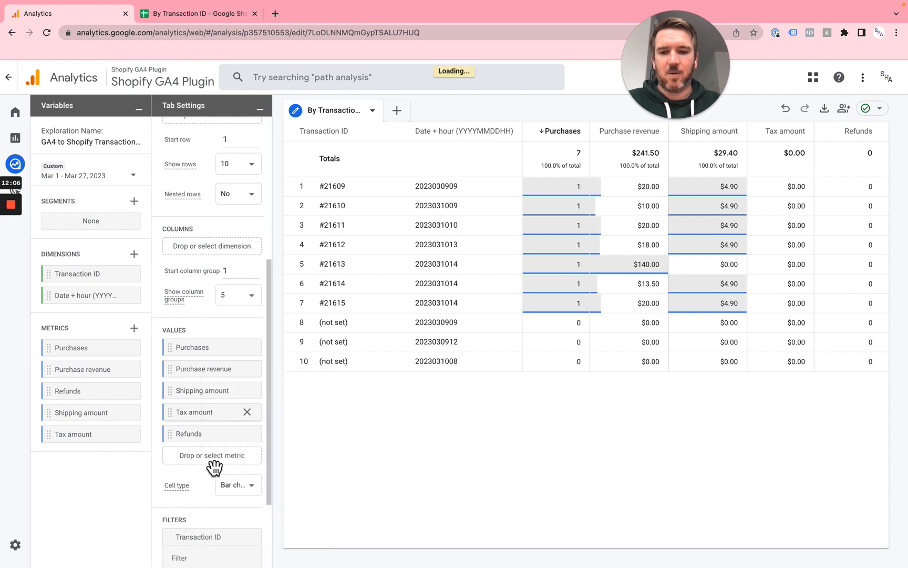
pyautogui.scroll(-2, 211, 468)
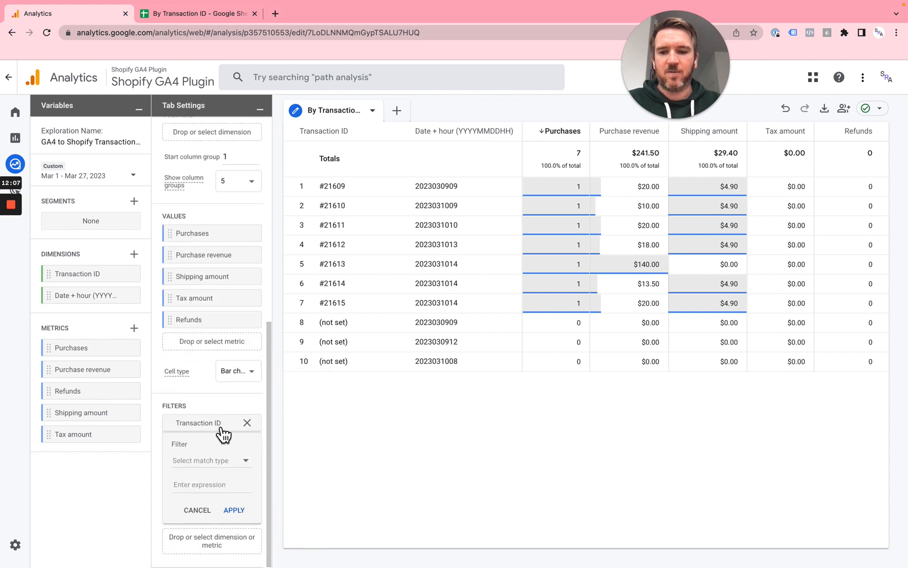
pyautogui.click(227, 461)
pyautogui.scroll(-3, 214, 500)
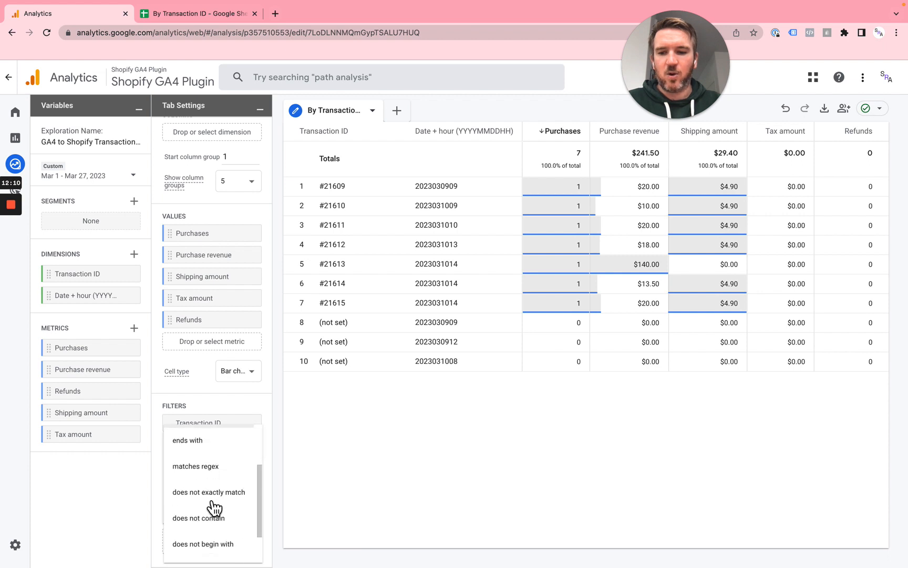
pyautogui.click(220, 493)
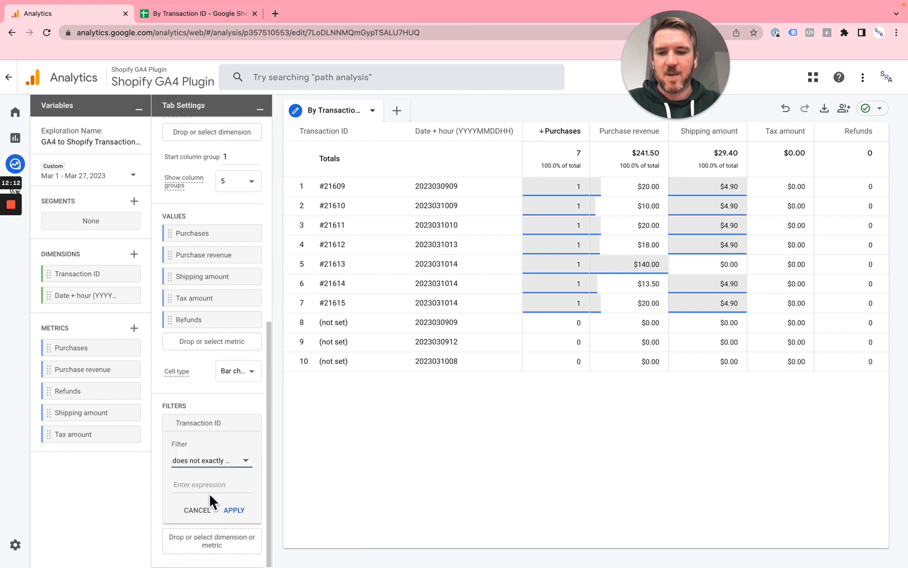
pyautogui.click(203, 483)
pyautogui.write('(')
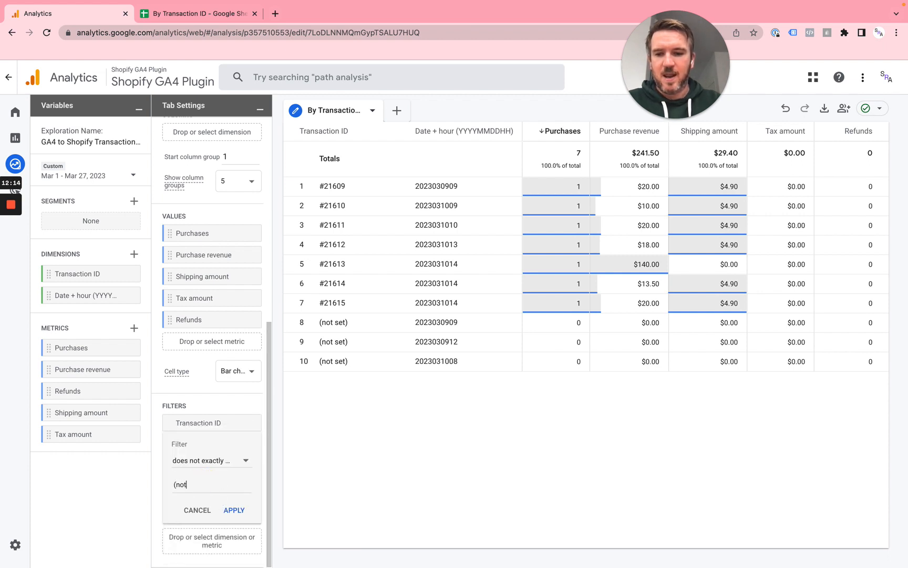
pyautogui.write('not')
pyautogui.click(197, 508)
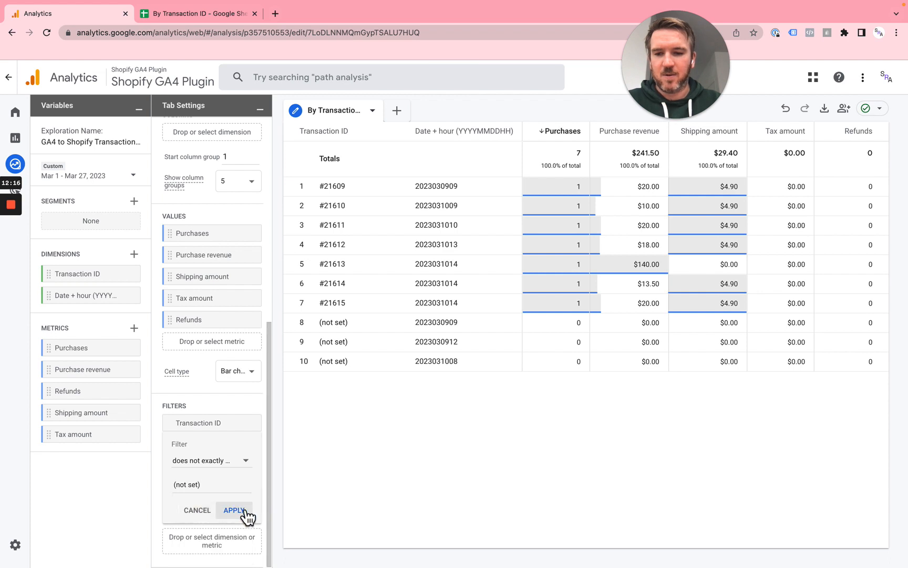
pyautogui.click(234, 510)
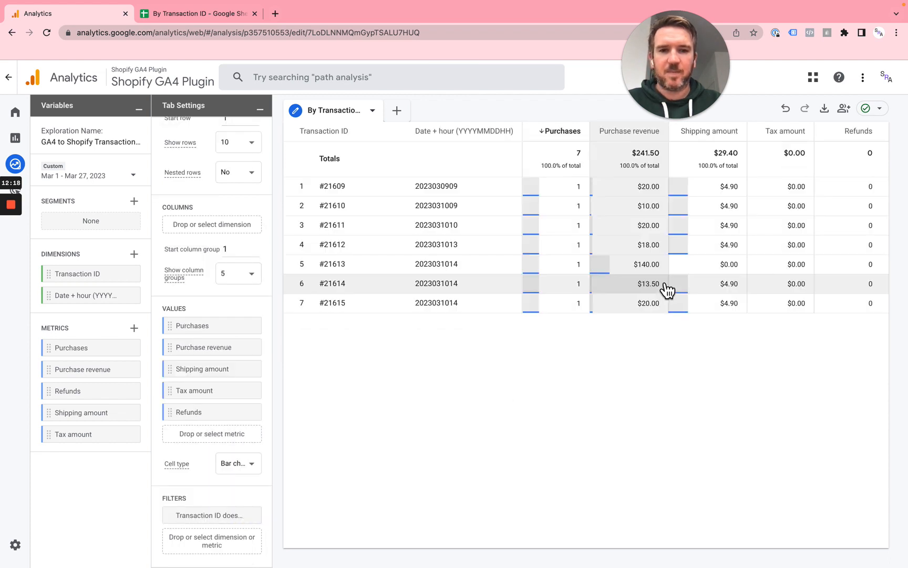
# Export the filtered exploration to Google Sheets and import its data into another new spreadsheet
pyautogui.click(824, 109)
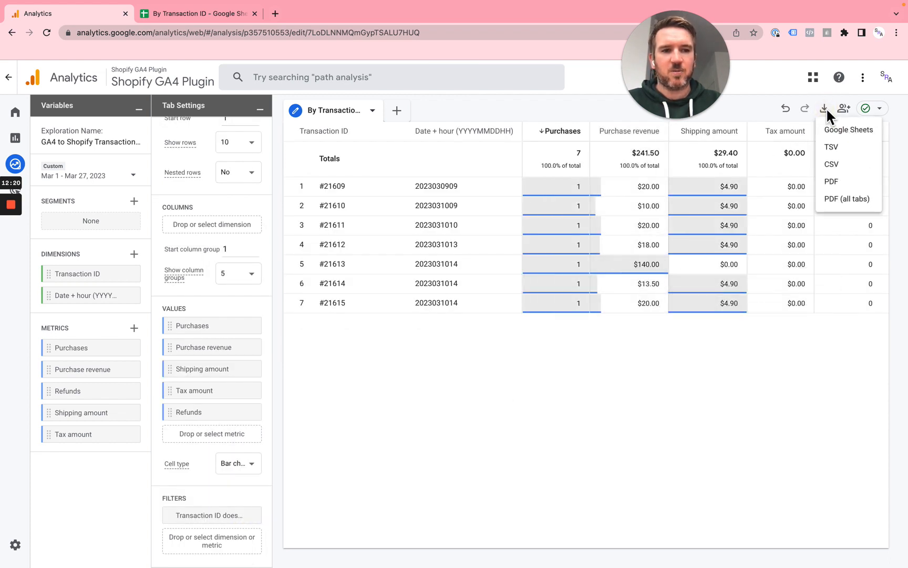
pyautogui.click(842, 132)
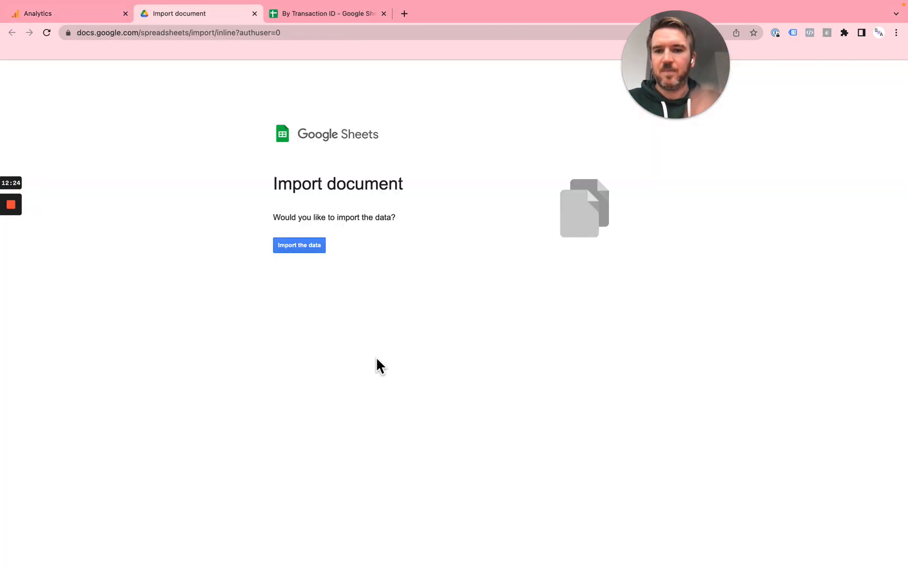
pyautogui.click(296, 244)
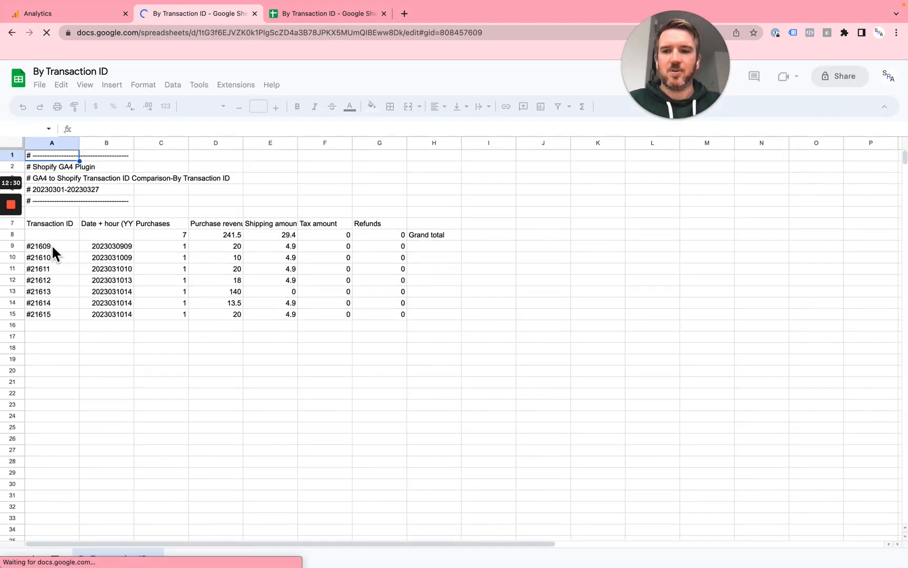
# Copy the transaction rows A9:G15 from the imported spreadsheet into the comparison spreadsheet's GA4 Raw Data sheet, starting at cell A2
pyautogui.click(52, 244)
pyautogui.moveTo(52, 244); pyautogui.dragTo(389, 317)
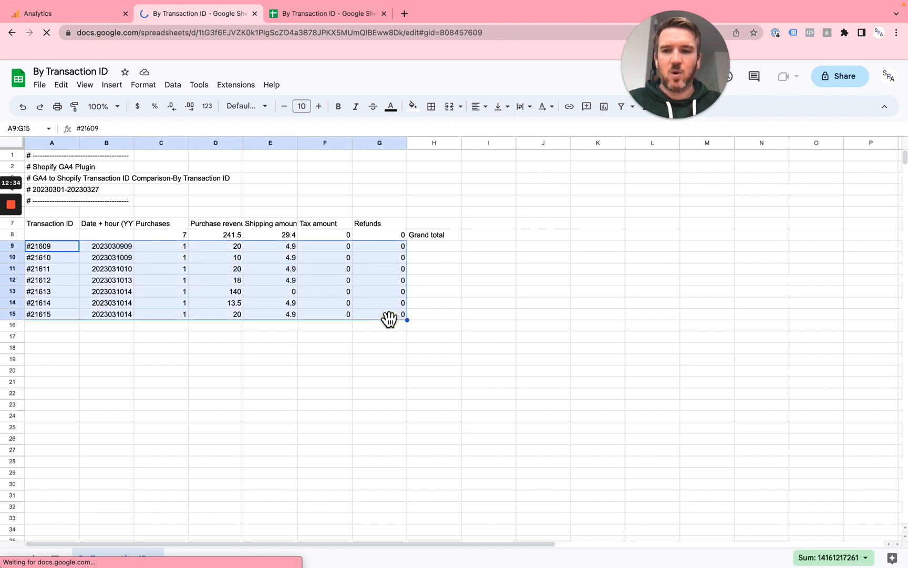
pyautogui.press('super+c')
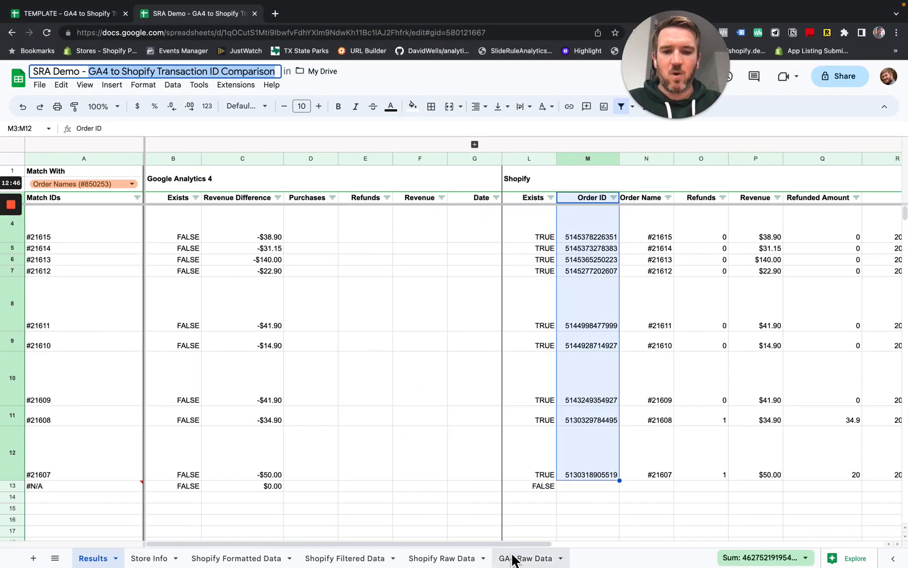
pyautogui.click(512, 557)
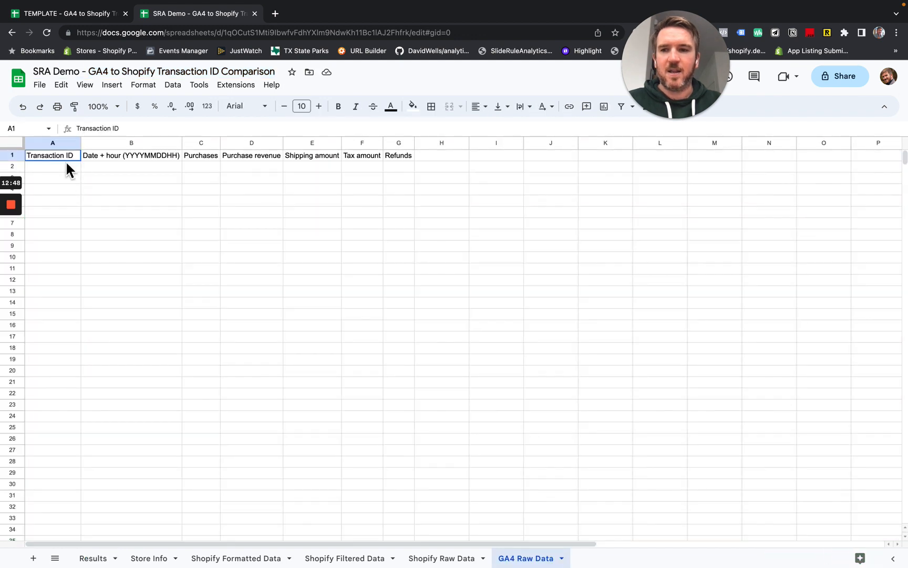
pyautogui.click(65, 165)
pyautogui.press('super+v')
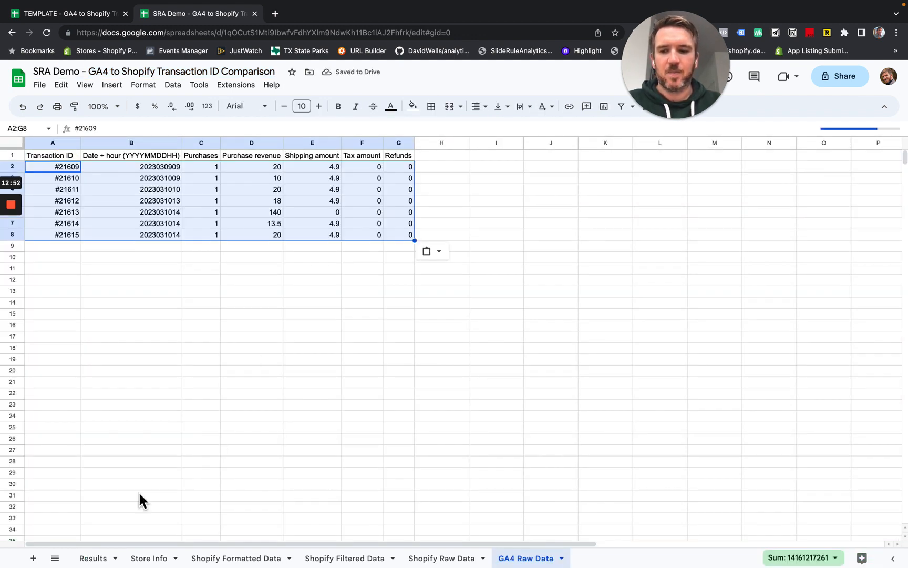
# On the Results sheet, match by Order Names and examine the first order's Google Analytics 4 Exists and Revenue Difference cells
pyautogui.click(92, 557)
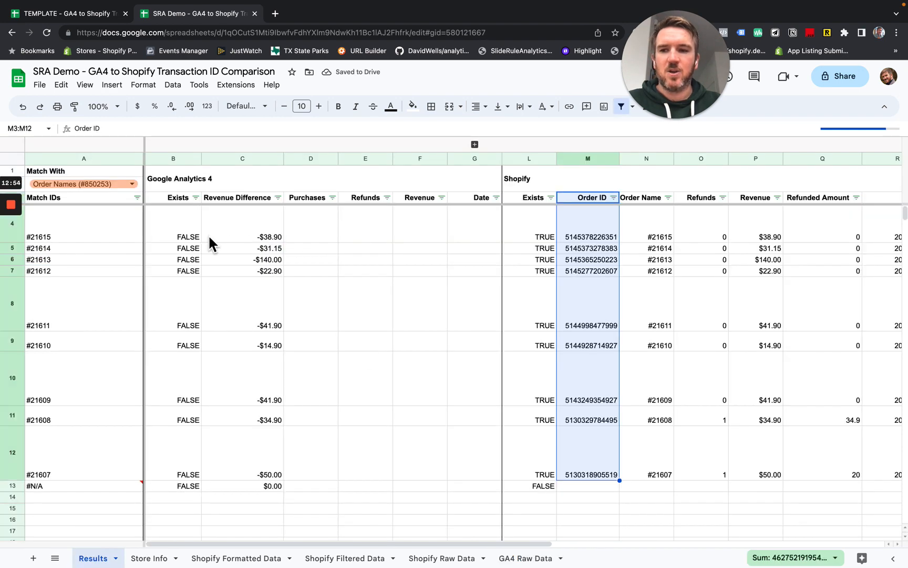
pyautogui.click(130, 184)
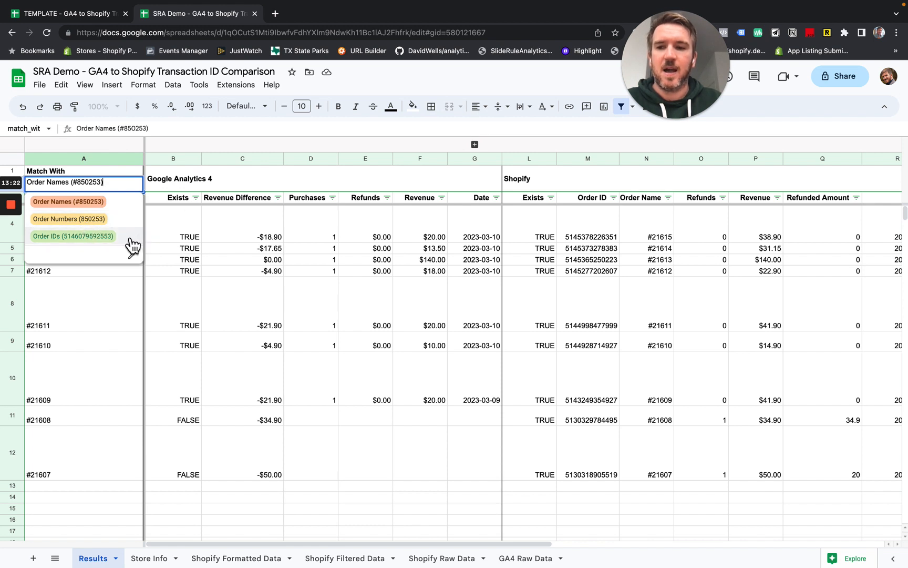
pyautogui.click(112, 202)
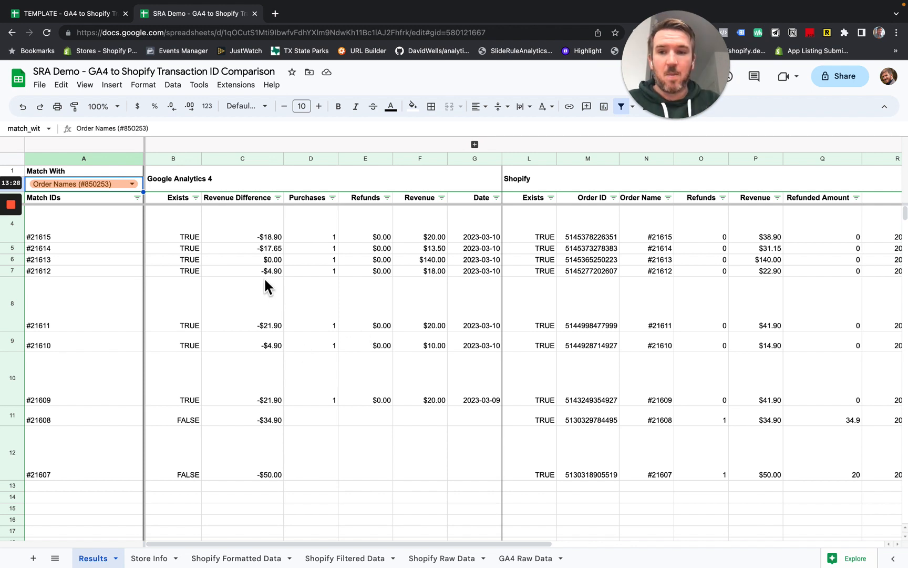
pyautogui.click(190, 236)
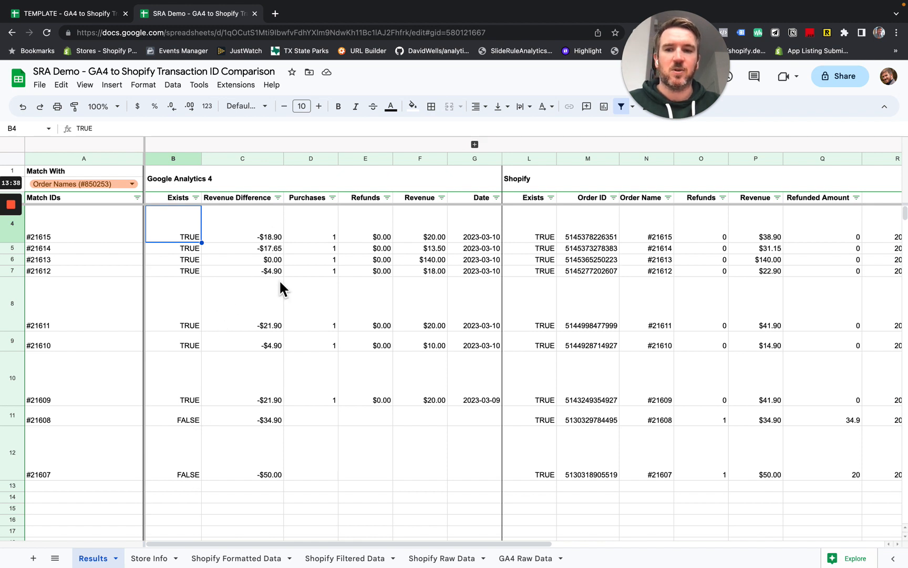
pyautogui.click(242, 240)
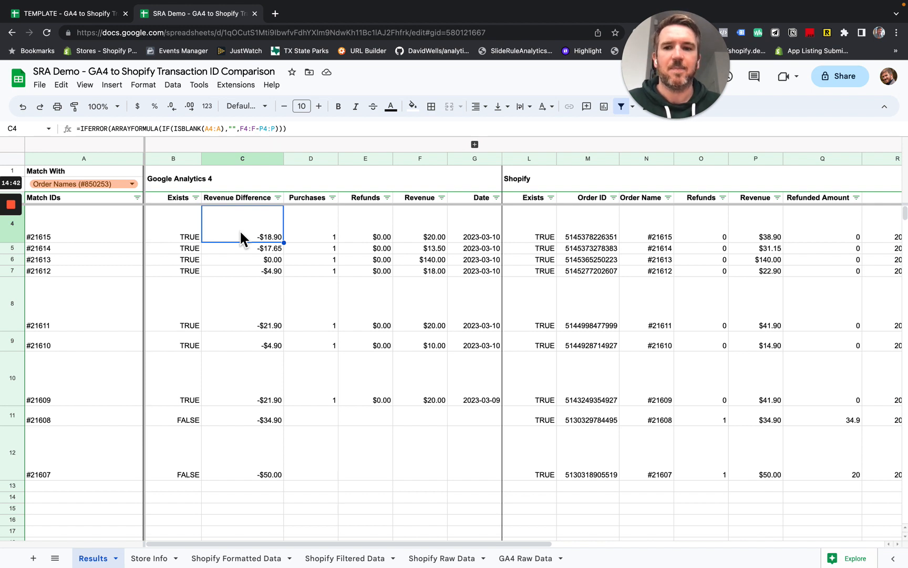
pyautogui.moveTo(10, 213)
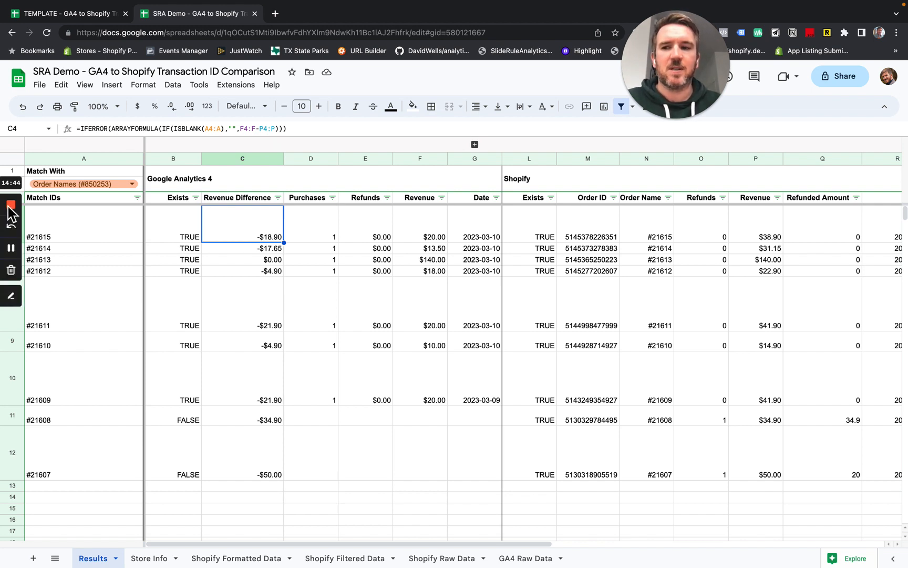